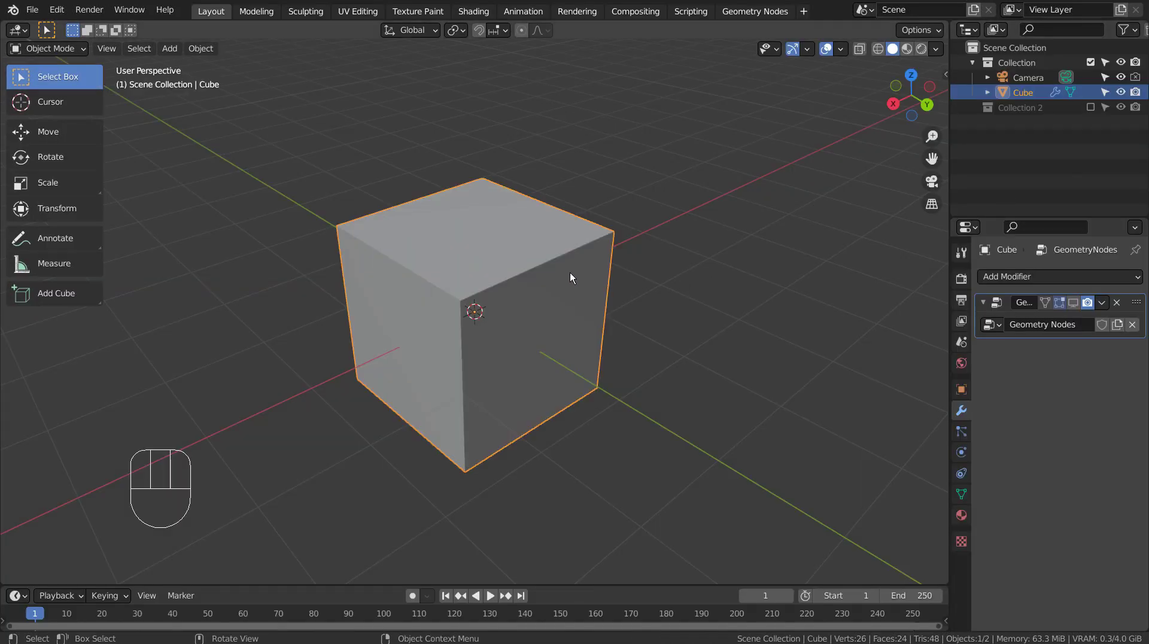
- Toggle the cube's node effect, hide the Cube, and include Collection 2 to reveal its source rocks
click(1075, 303)
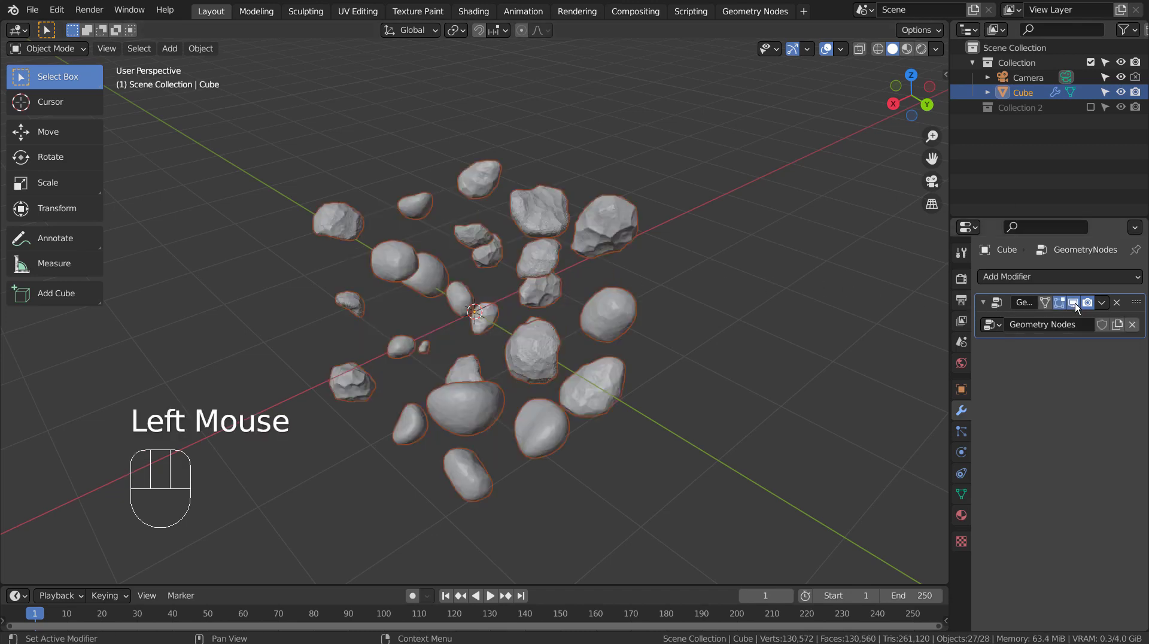
click(1075, 303)
click(1120, 92)
click(1091, 107)
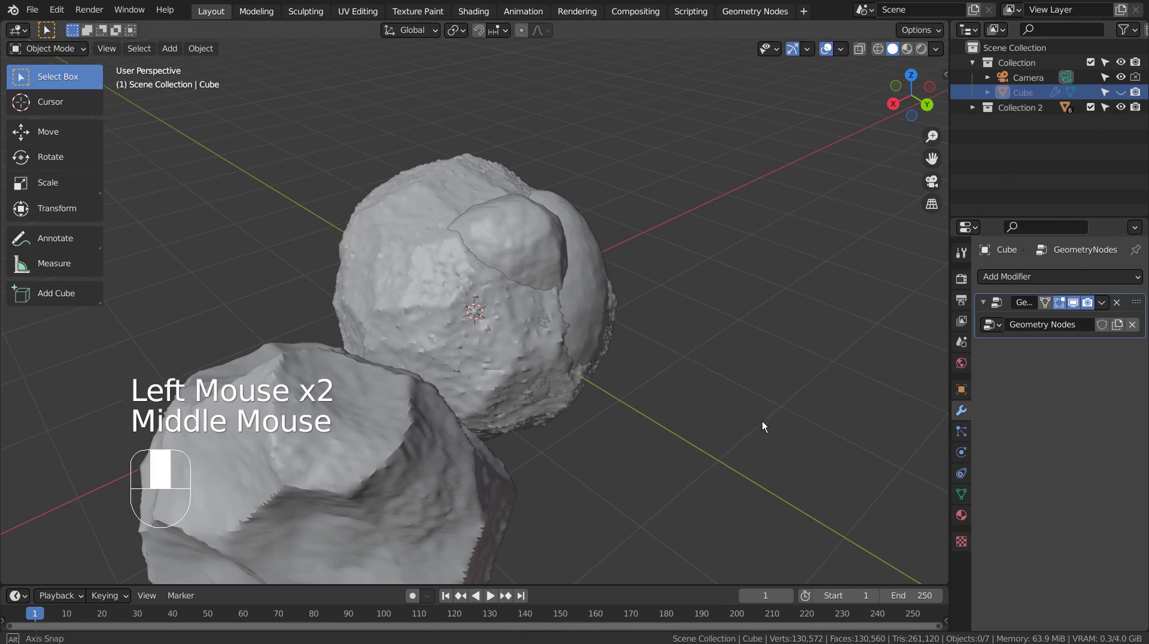
mouse_move(763, 422)
middle_down()
mouse_move(649, 398)
mouse_move(605, 404)
mouse_move(630, 425)
mouse_move(703, 418)
middle_up()
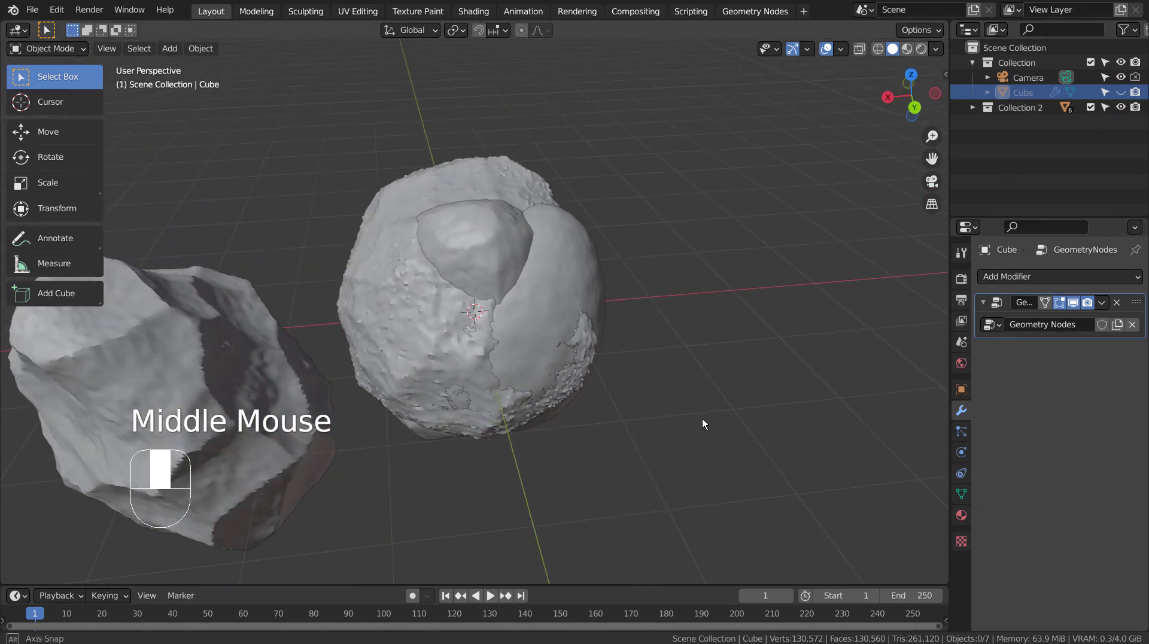
- Exclude Collection 2 and add a new rock with the Rock Generator
click(1090, 107)
key(shift+a)
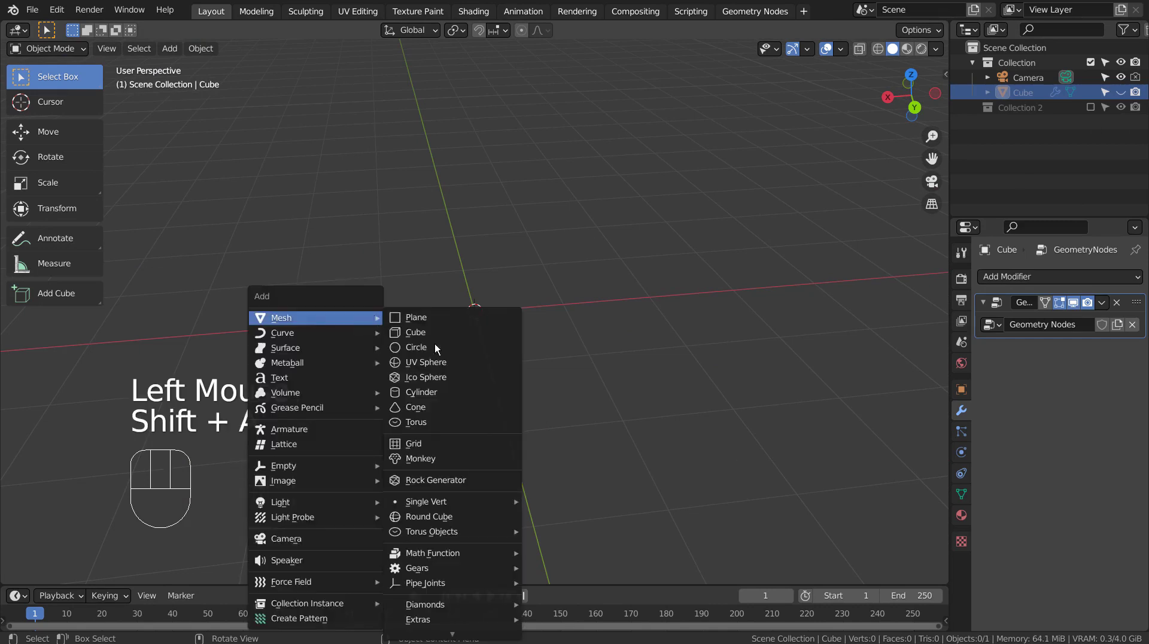
click(497, 485)
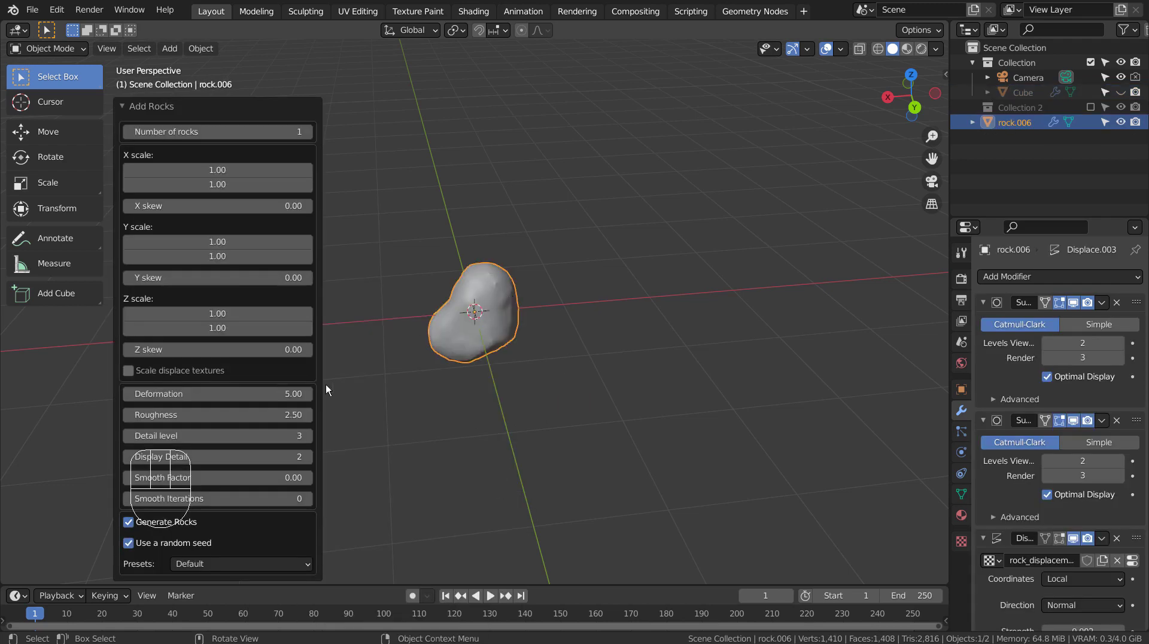
- Apply the Asteroid preset to the rock twice and begin raising the rock count
click(239, 564)
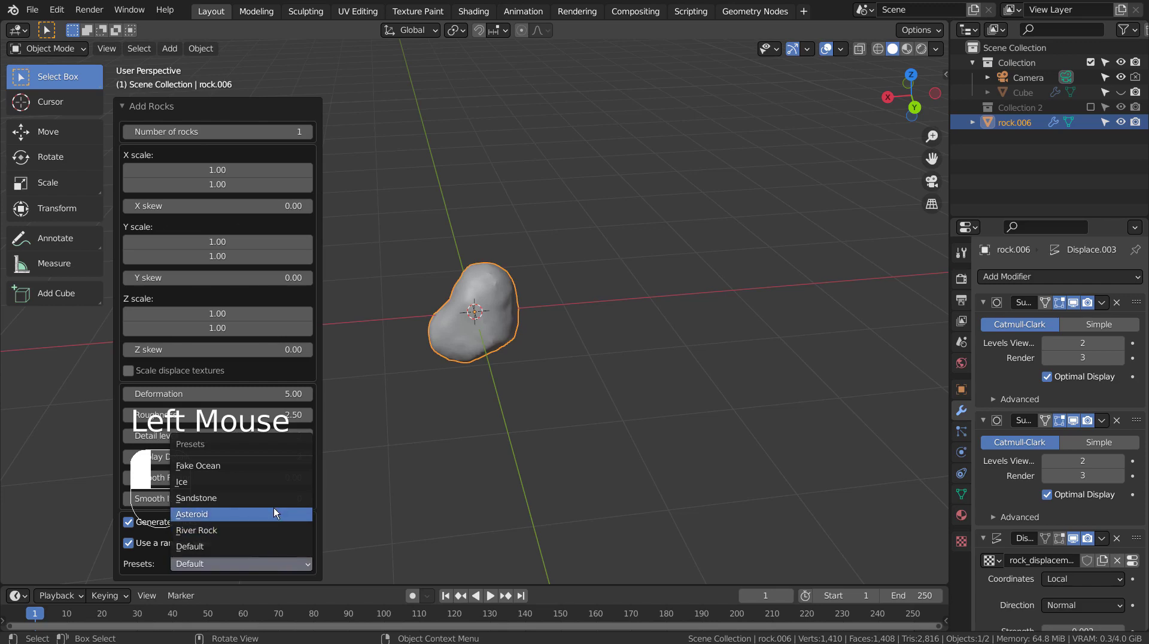
click(239, 515)
mouse_move(558, 376)
middle_down()
mouse_move(397, 310)
mouse_move(507, 333)
middle_up()
click(301, 562)
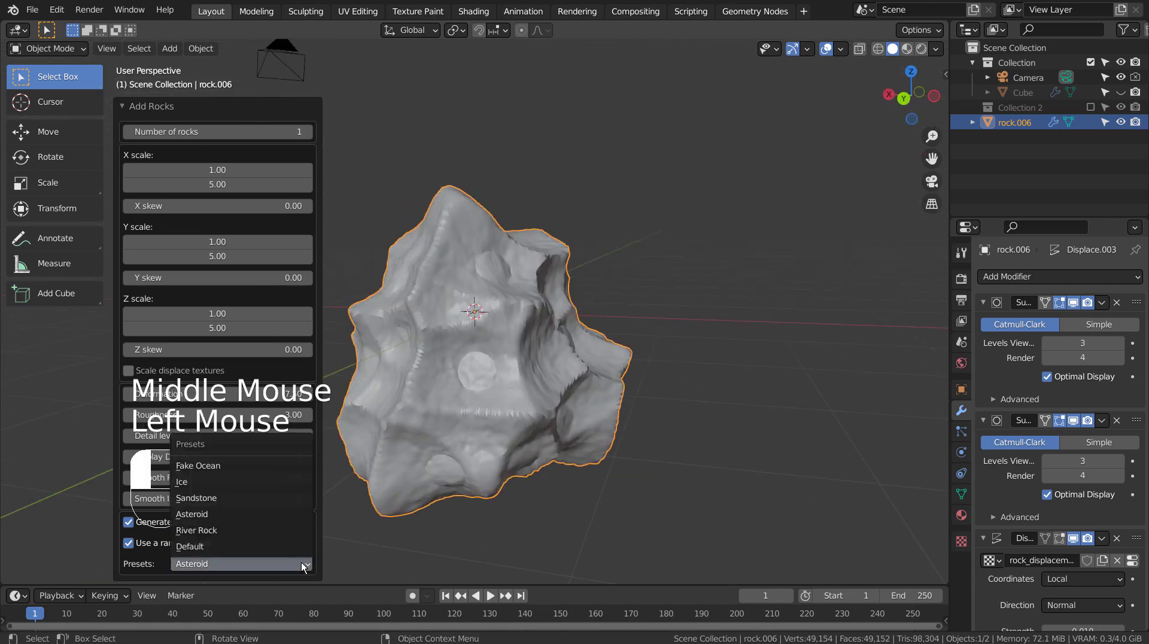
click(271, 512)
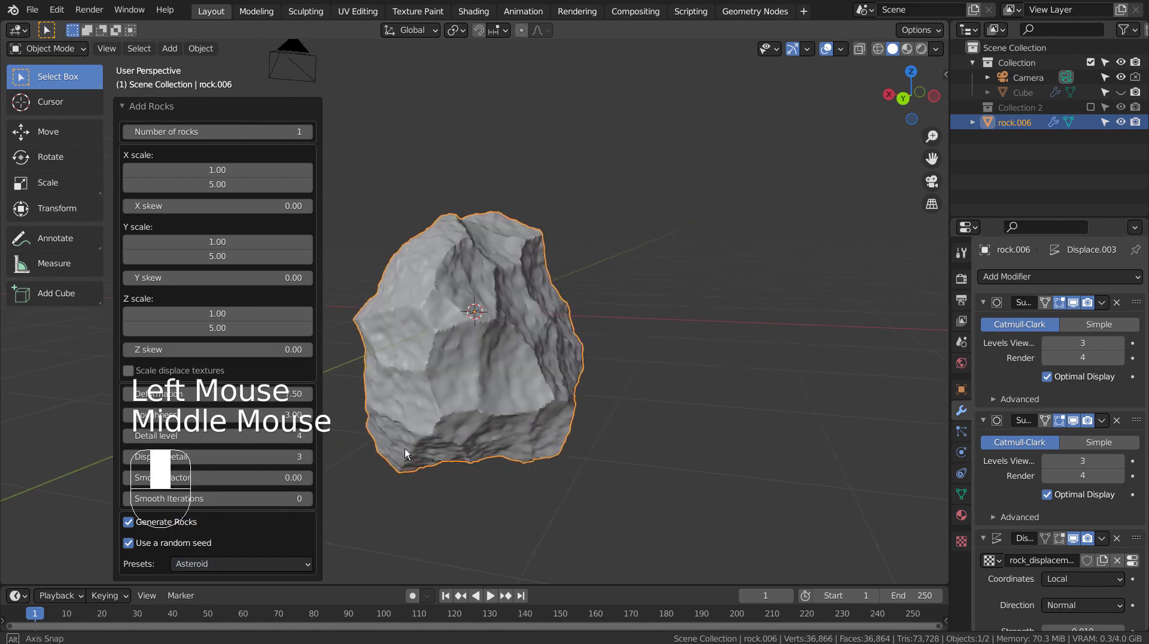
mouse_move(404, 448)
middle_down()
mouse_move(299, 381)
mouse_move(530, 291)
mouse_move(671, 375)
mouse_move(579, 430)
middle_up()
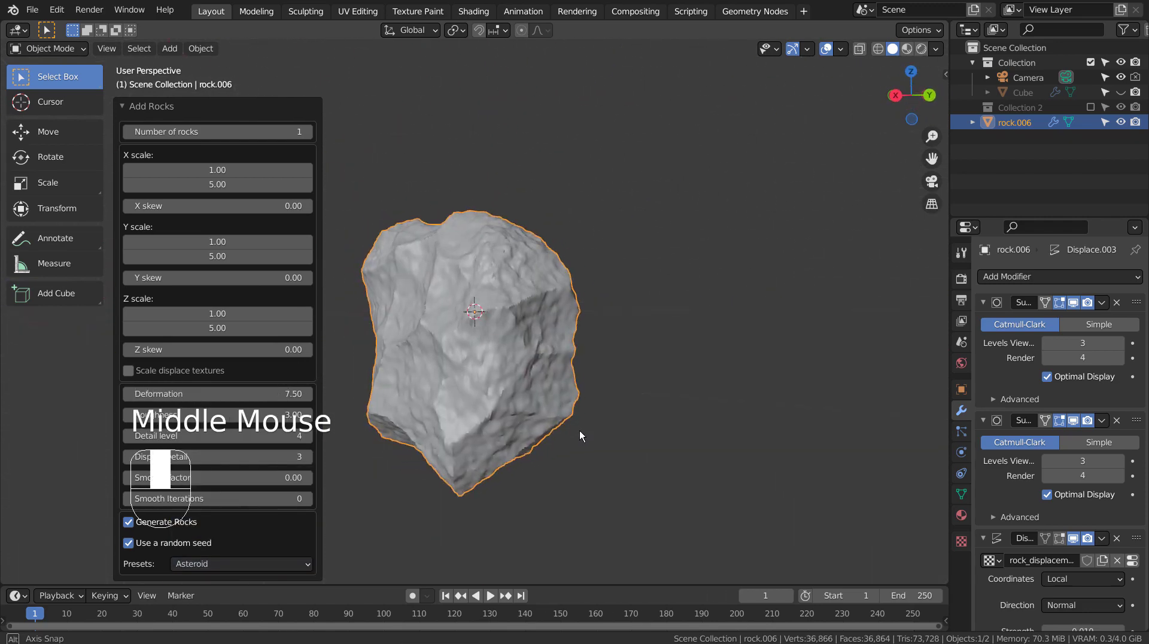
click(307, 132)
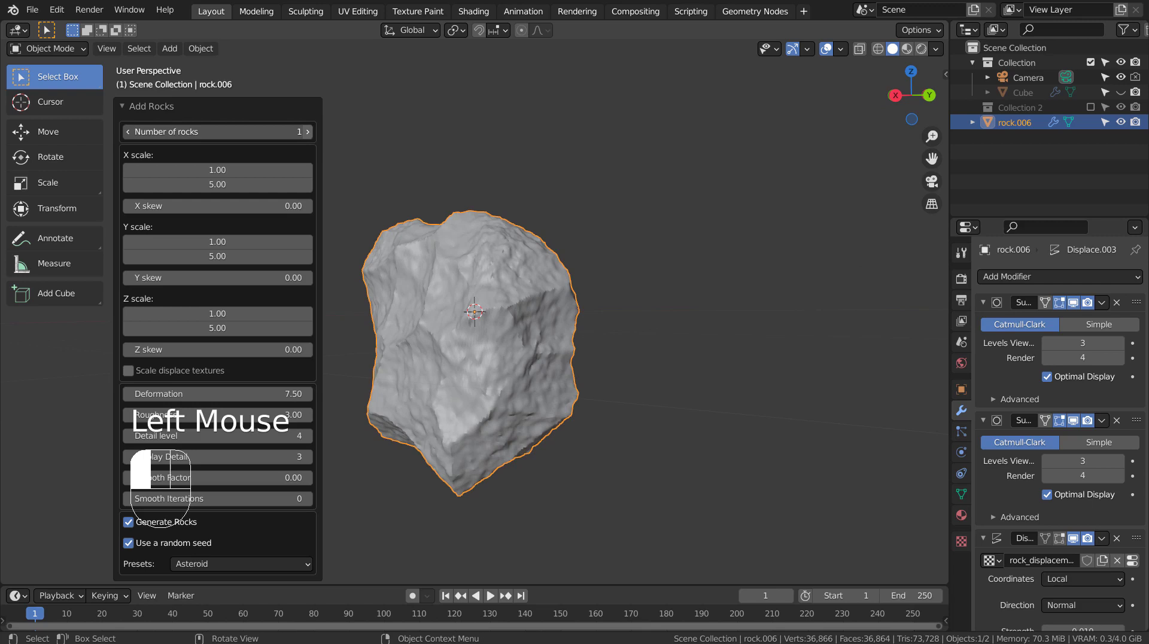
- Raise the rock count to five and move the rocks into a new Collection 3
click(307, 132)
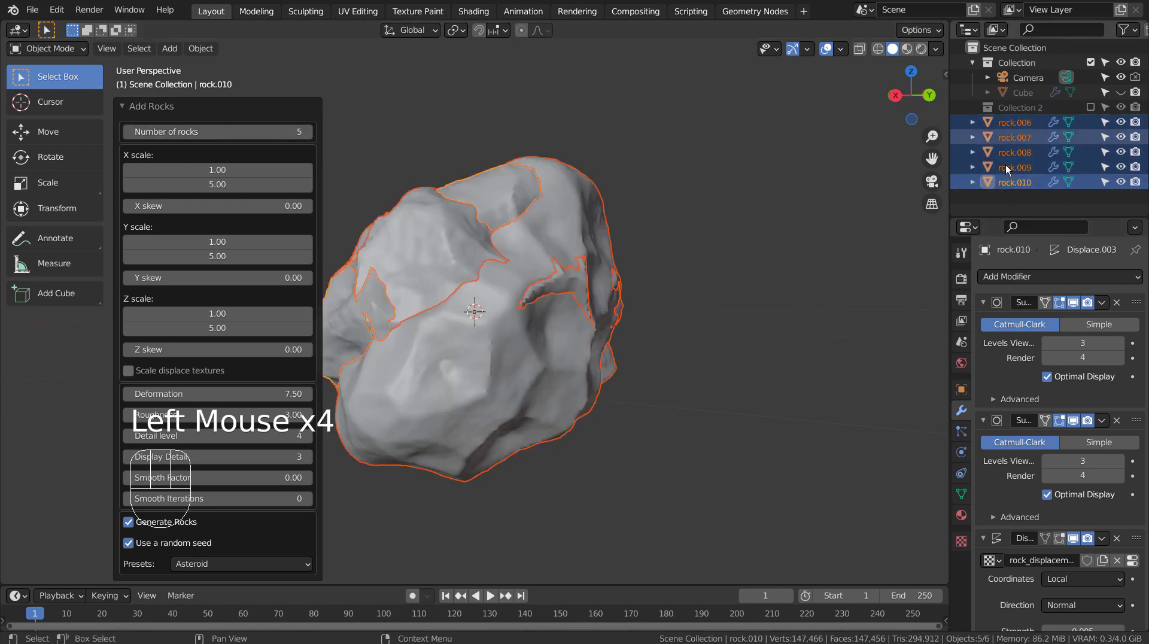
mouse_move(604, 404)
middle_down()
mouse_move(406, 478)
mouse_move(500, 455)
mouse_move(666, 370)
middle_up()
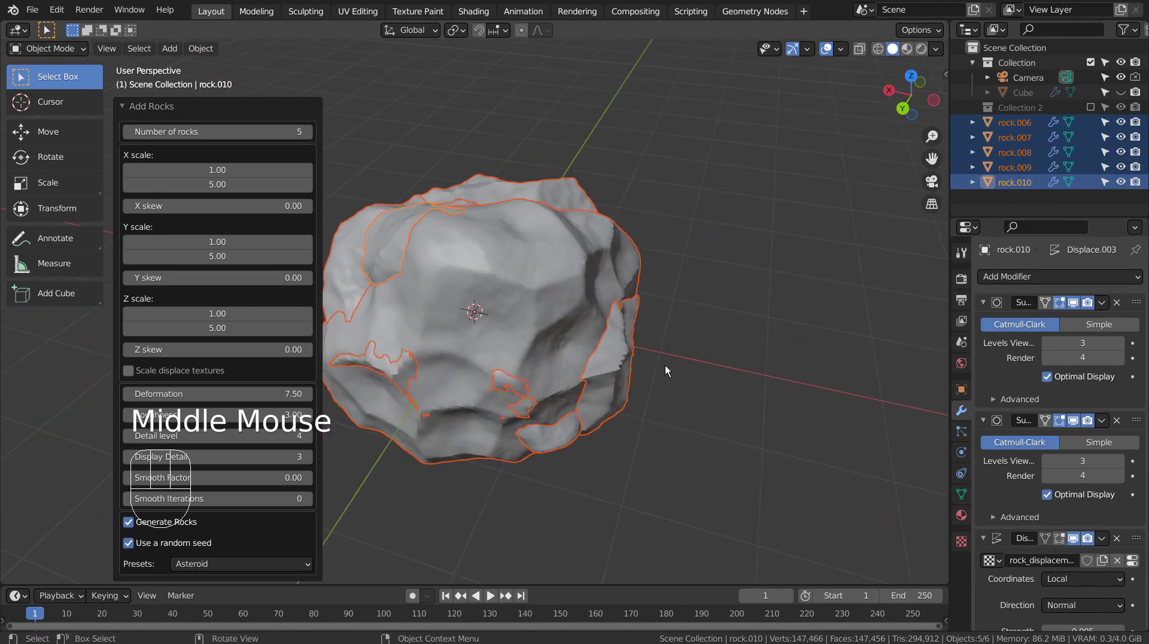
key(m)
click(591, 354)
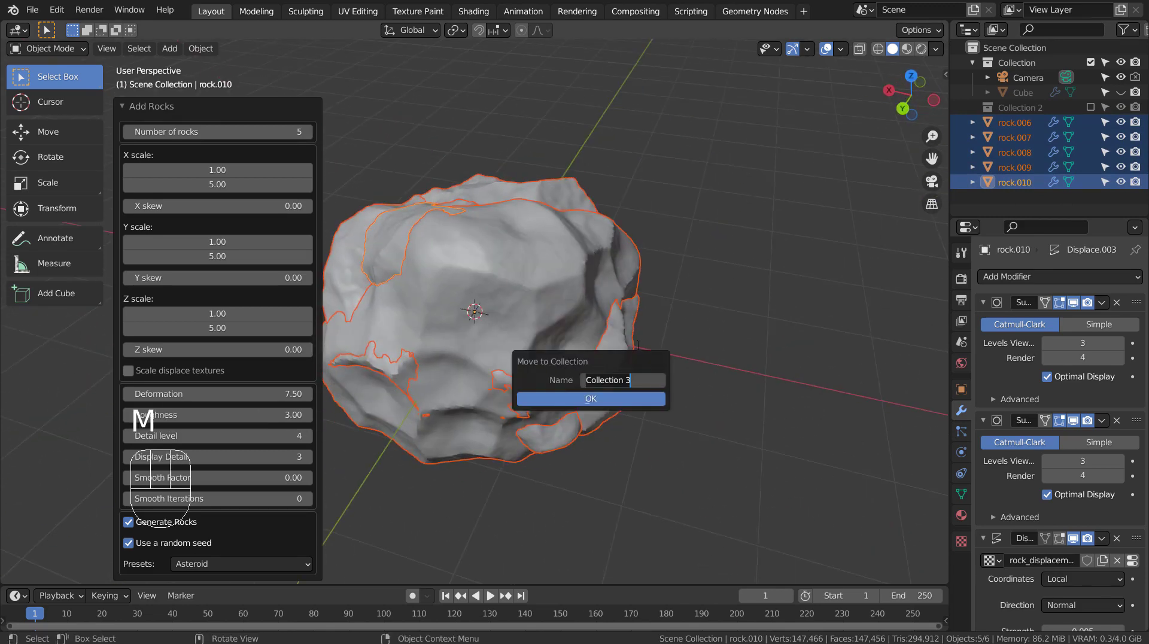
click(580, 399)
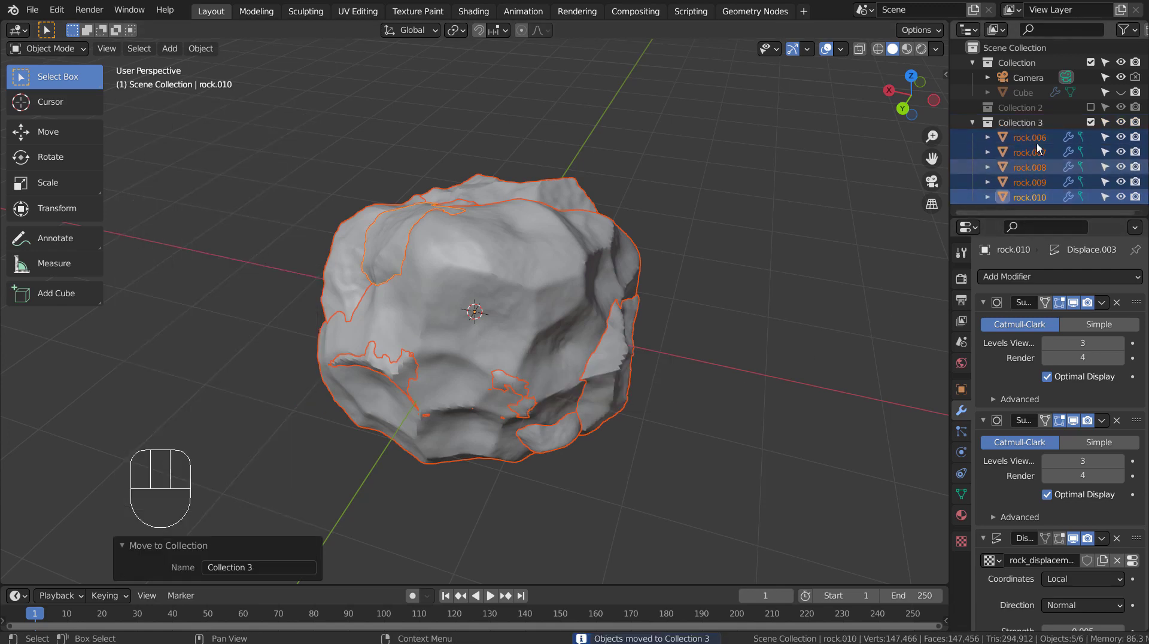
- Exclude Collection 3, inspect Collection 2's round rock, then exclude Collection 2 and unhide the Cube
click(1090, 123)
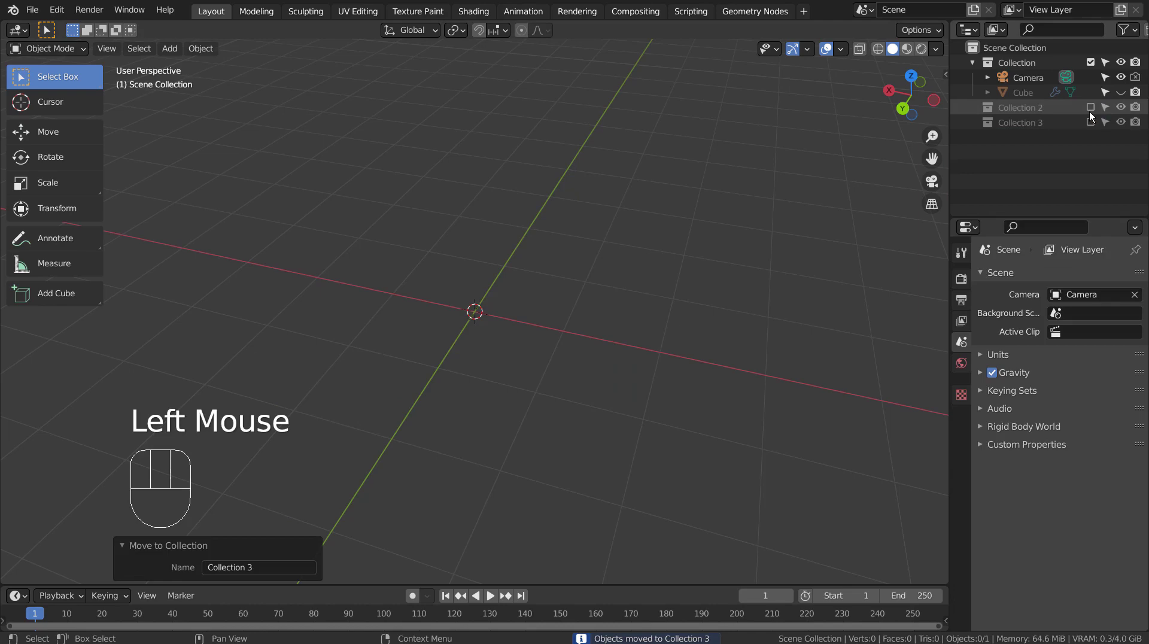
mouse_move(580, 347)
middle_down()
mouse_move(401, 346)
mouse_move(357, 321)
mouse_move(661, 296)
middle_up()
click(411, 303)
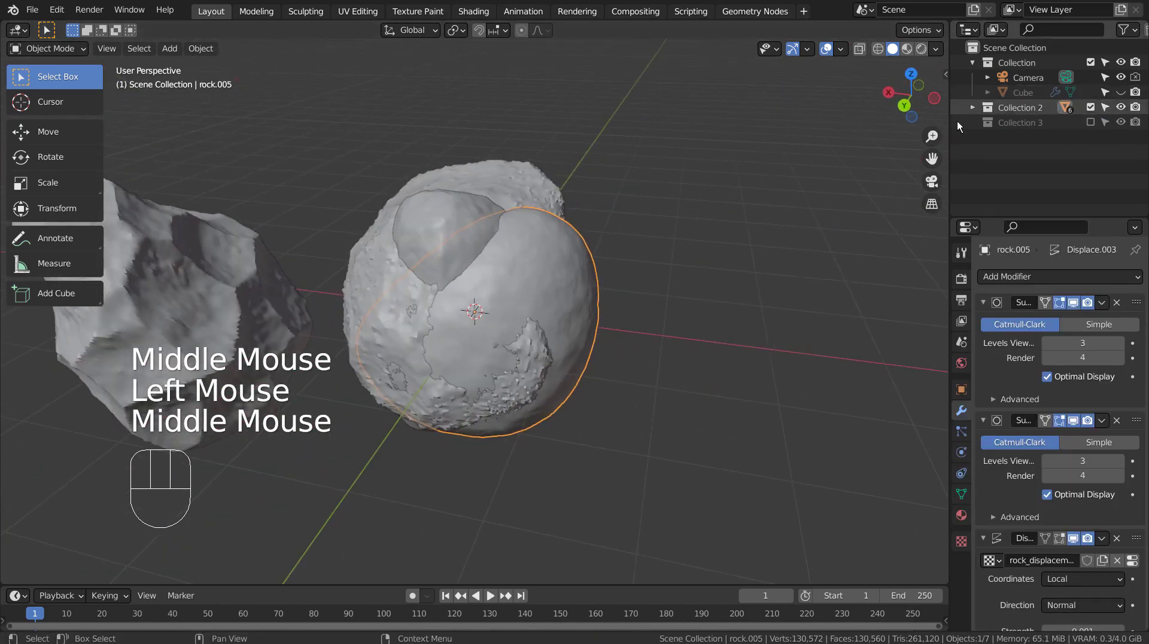
click(1000, 114)
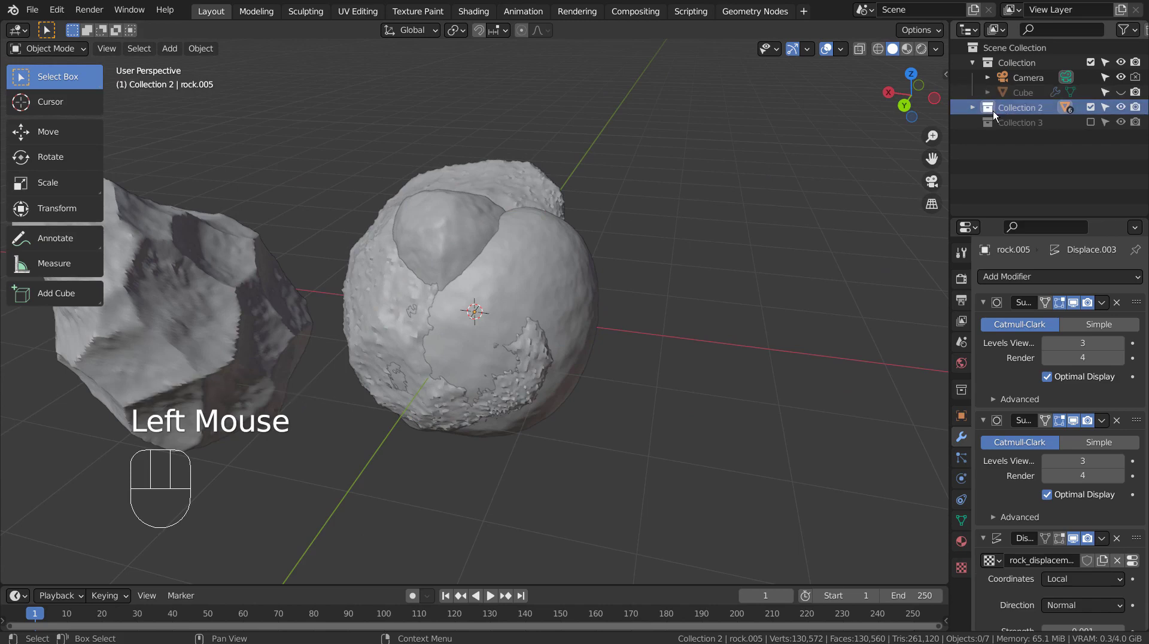
mouse_move(827, 340)
middle_down()
mouse_move(503, 326)
mouse_move(779, 328)
mouse_move(835, 173)
middle_up()
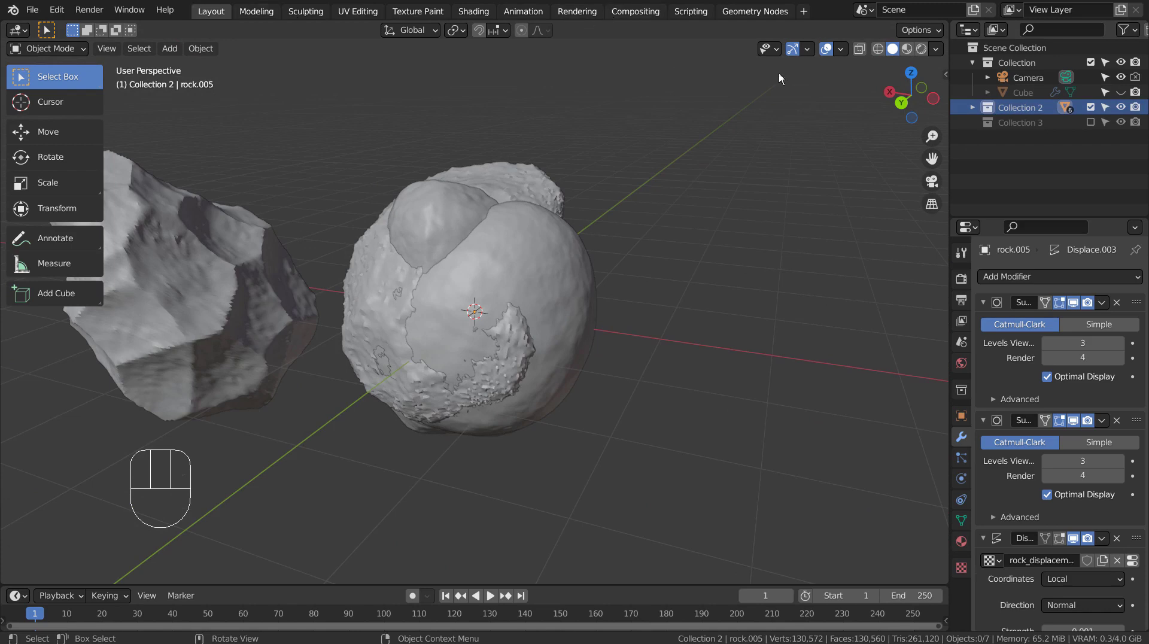
click(1091, 107)
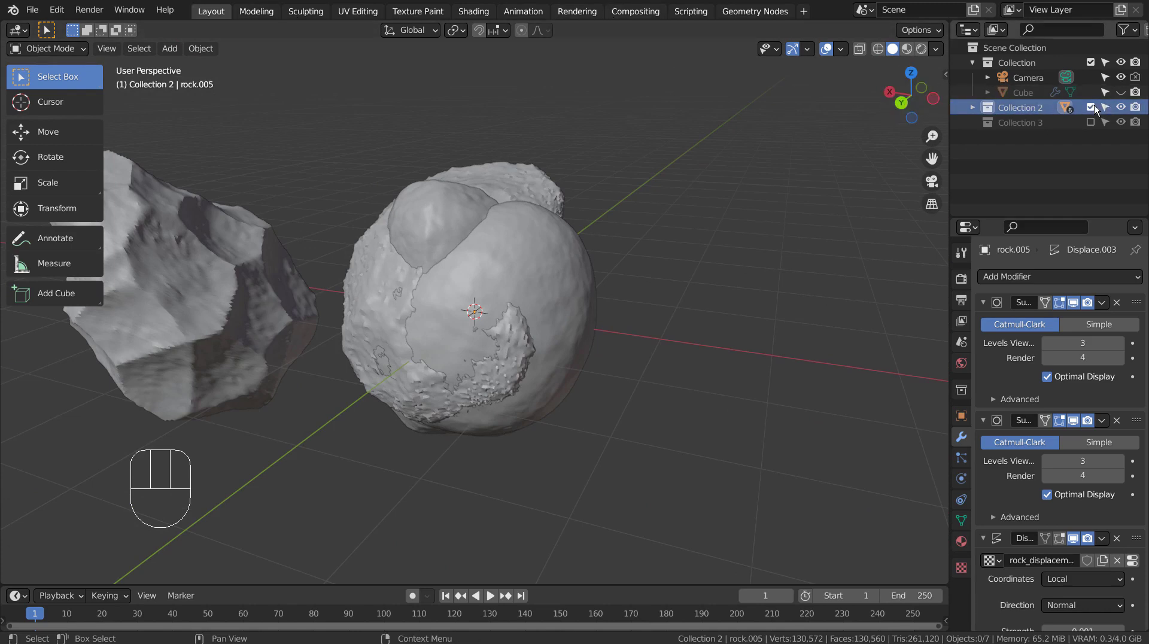
click(1121, 93)
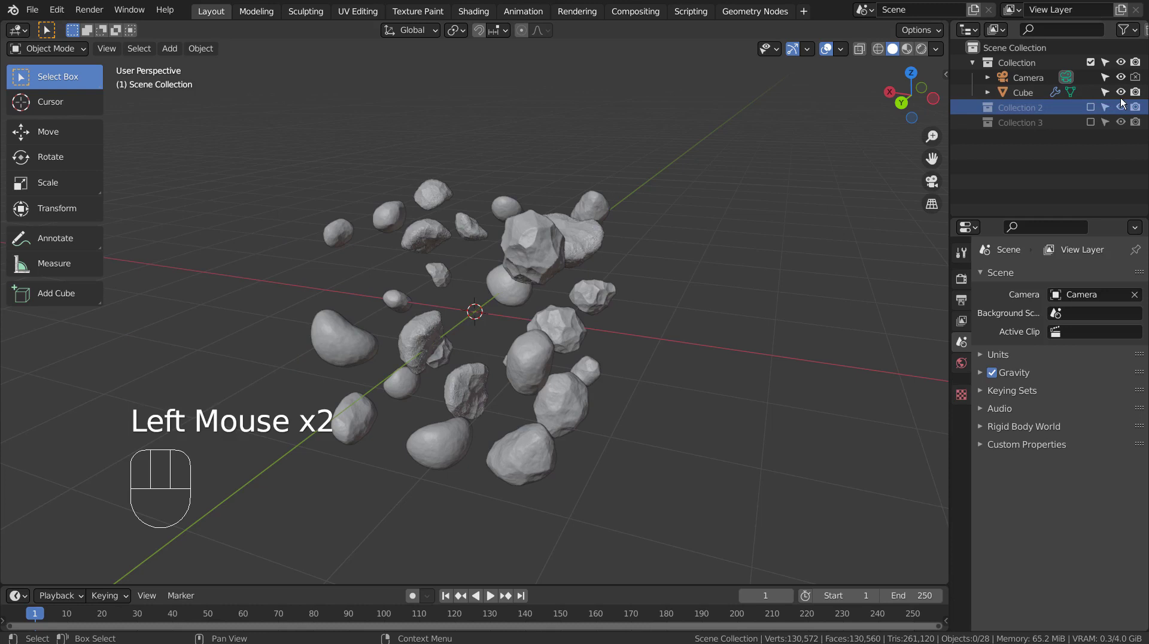
- Select the Cube and turn off its Geometry Nodes modifier in the viewport
click(498, 321)
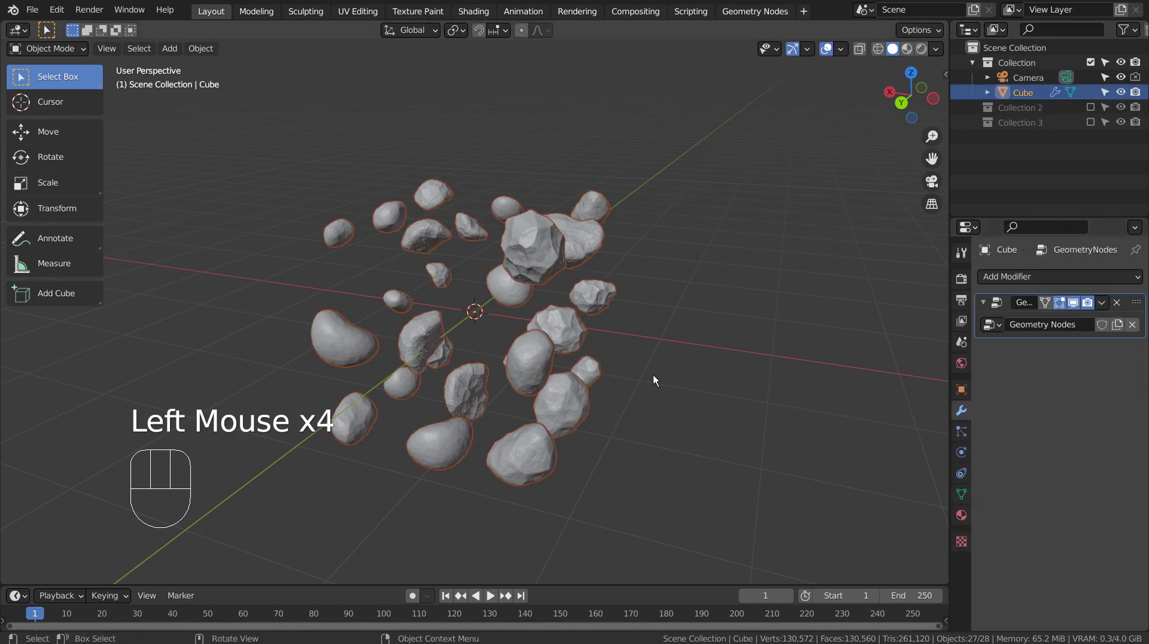
click(1074, 303)
mouse_move(666, 340)
middle_down()
mouse_move(405, 308)
mouse_move(634, 310)
mouse_move(634, 342)
middle_up()
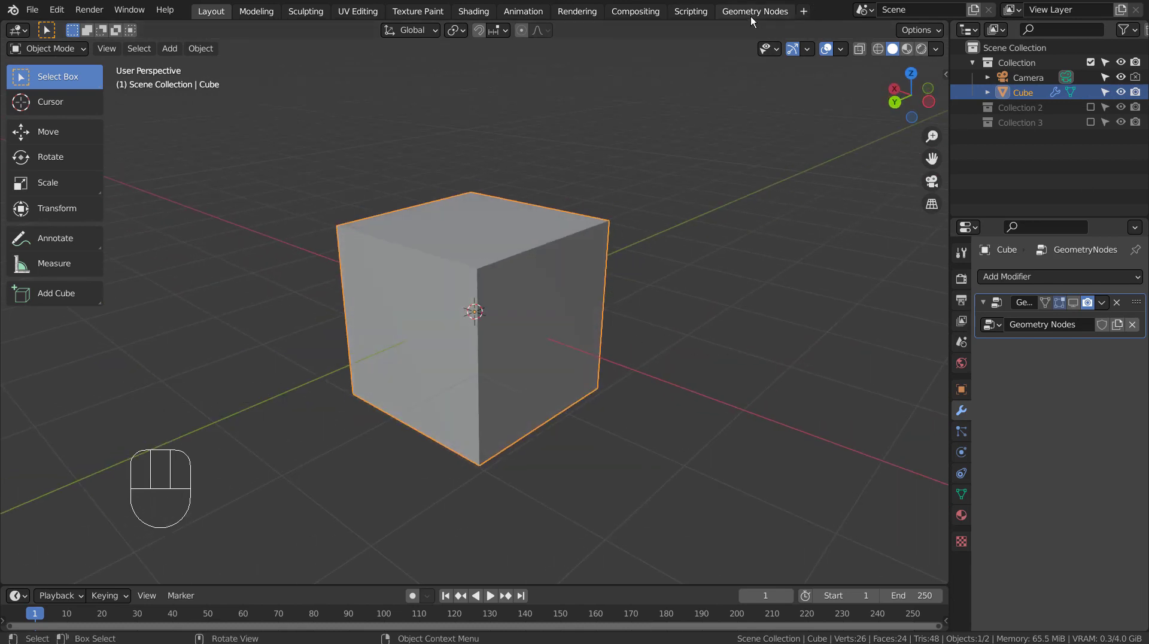
click(804, 11)
mouse_move(761, 39)
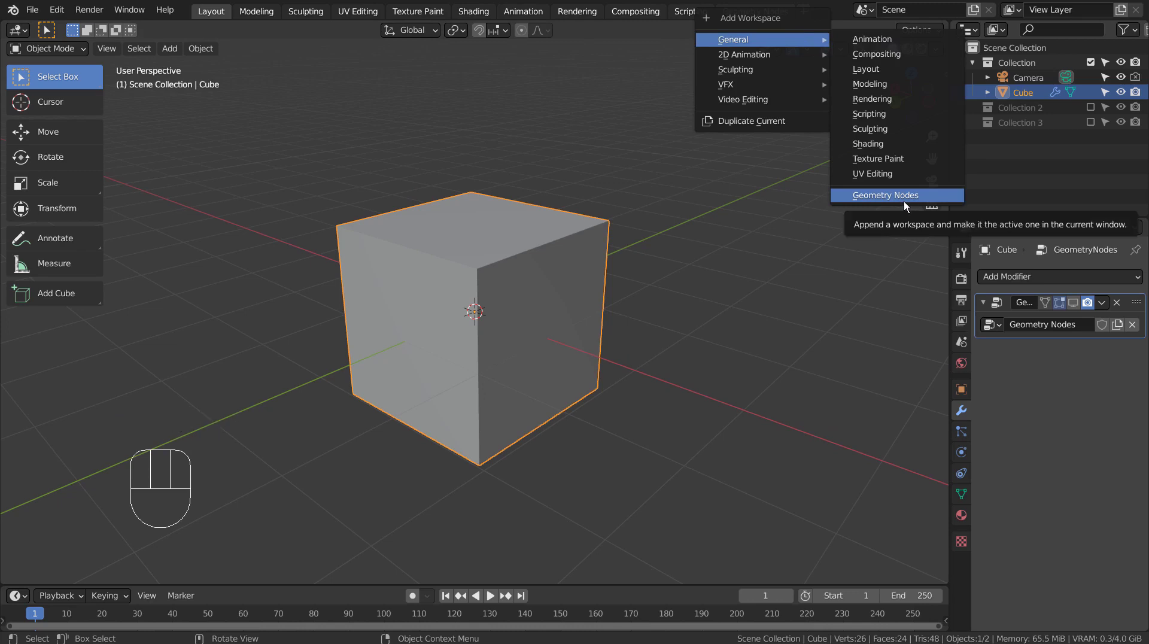
- Add the Geometry Nodes workspace and enlarge the node editor to frame the cube's node graph
click(756, 12)
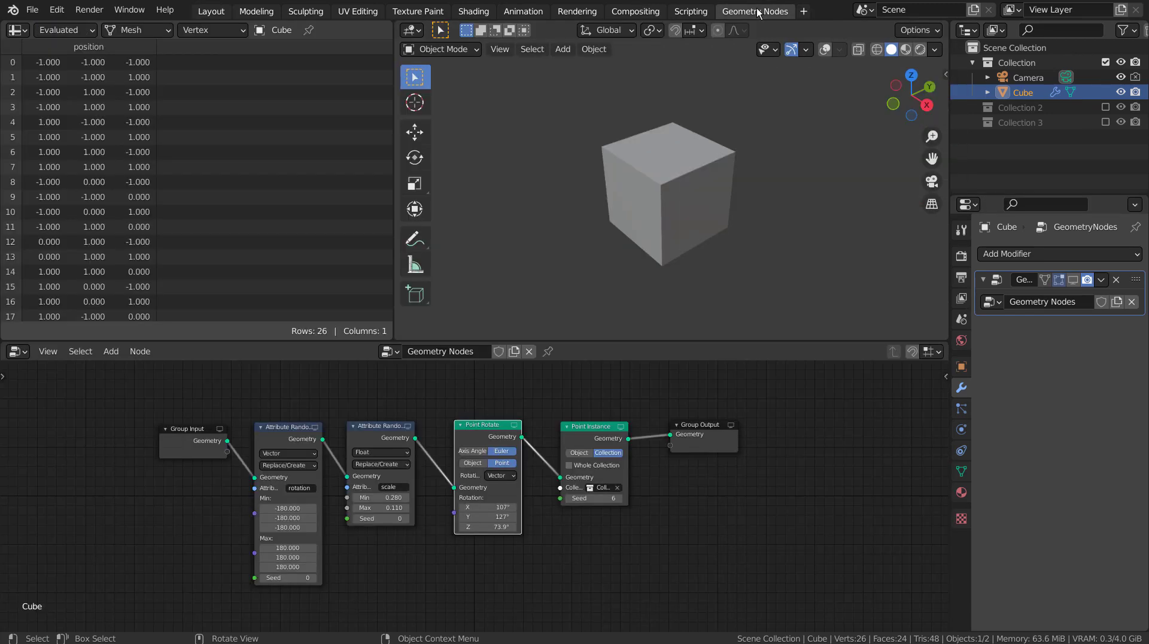
click(626, 386)
key(ctrl+space)
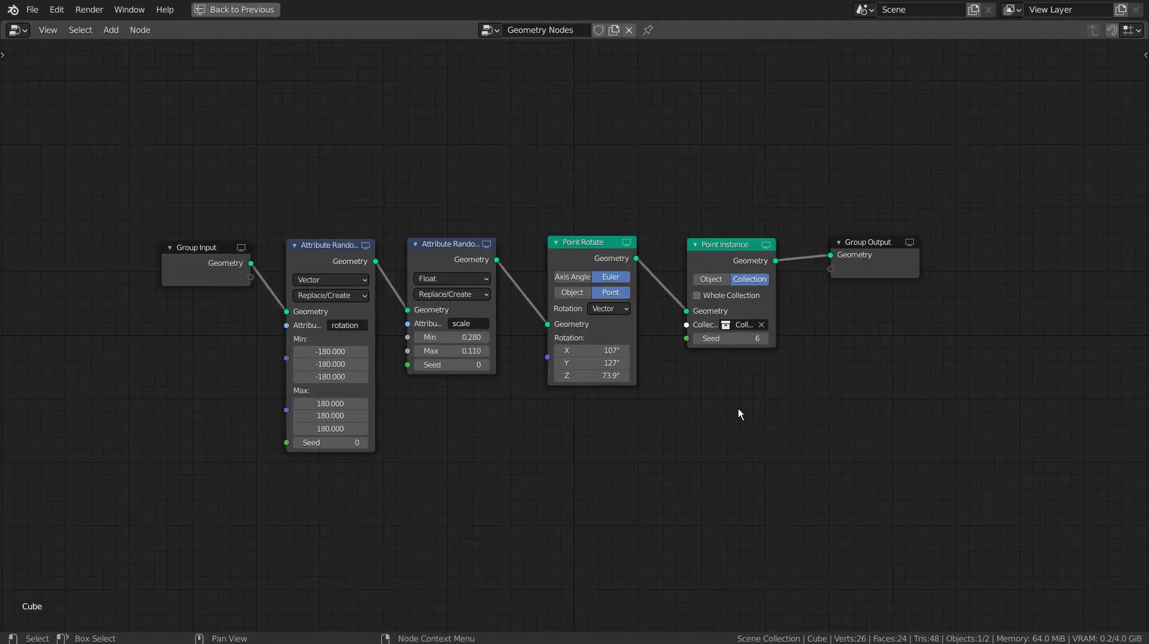
scroll(738, 408, up, 1)
scroll(738, 408, up, 1)
middle_drag(747, 461, 787, 460)
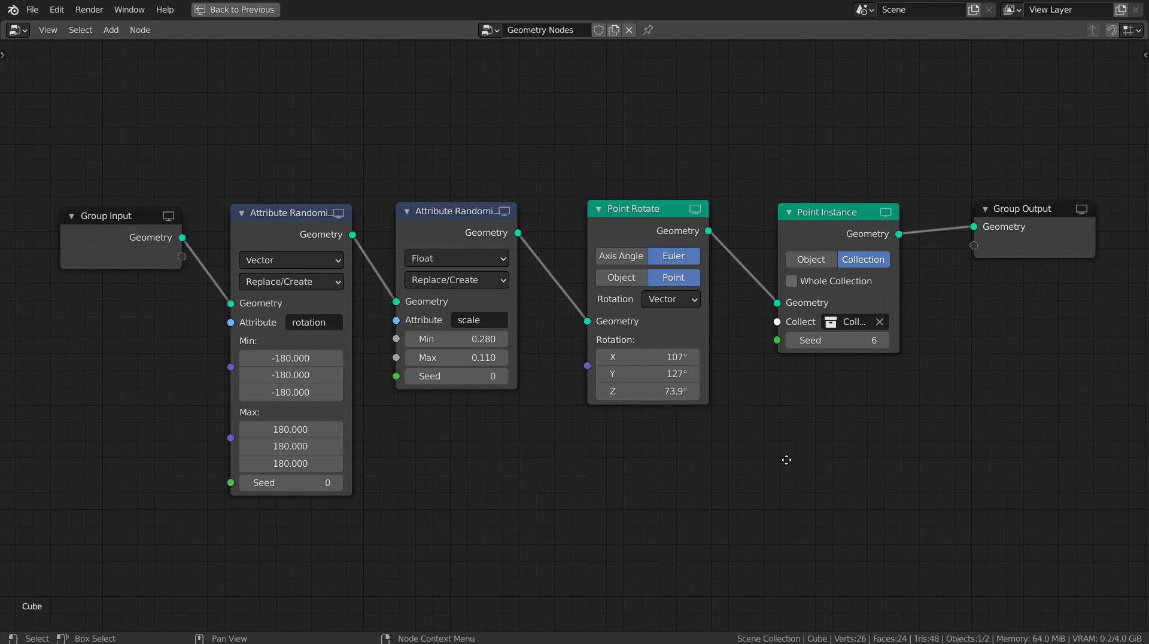
- Choose the instanced collection in the Point Instance Collection field and restore the layout
click(839, 323)
key(Up)
key(Down)
key(Down)
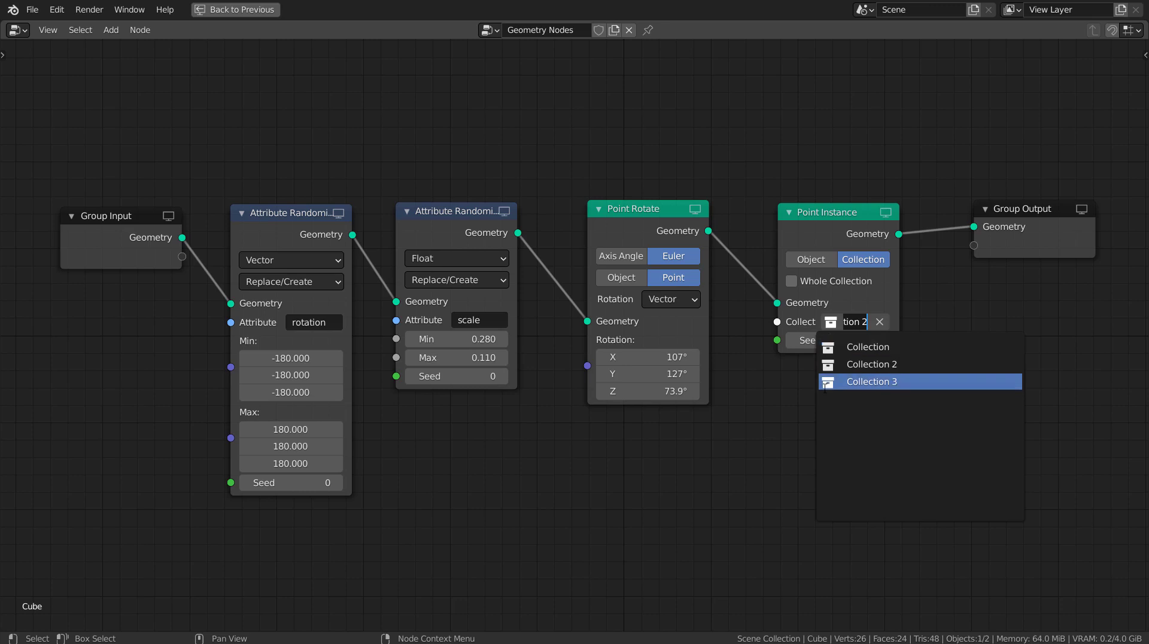
key(Return)
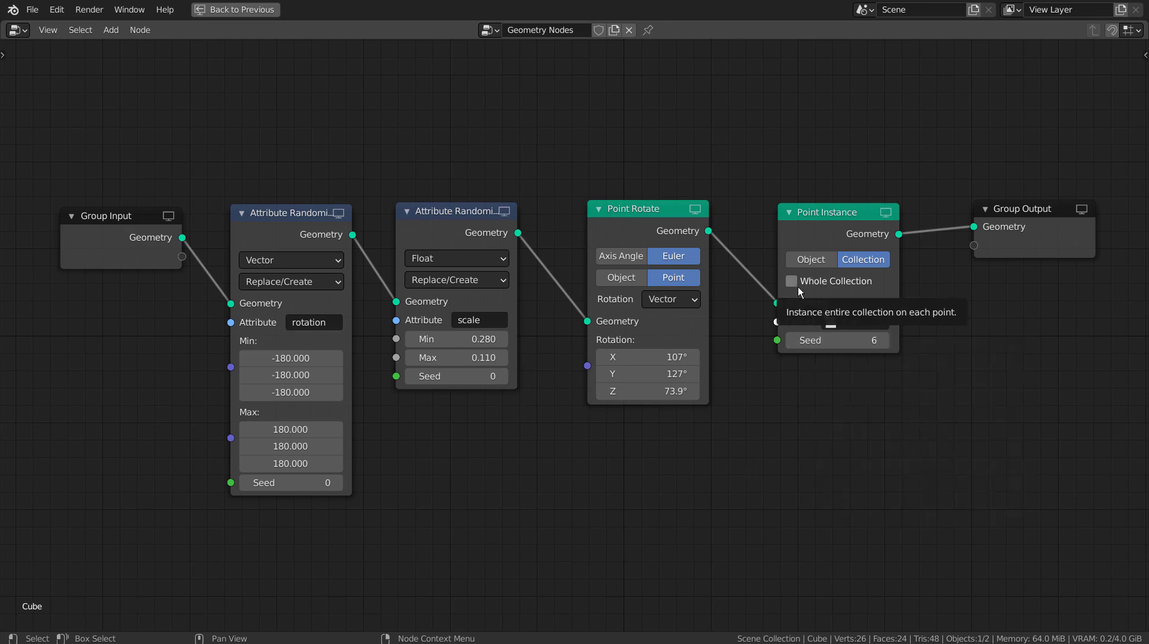
key(ctrl+space)
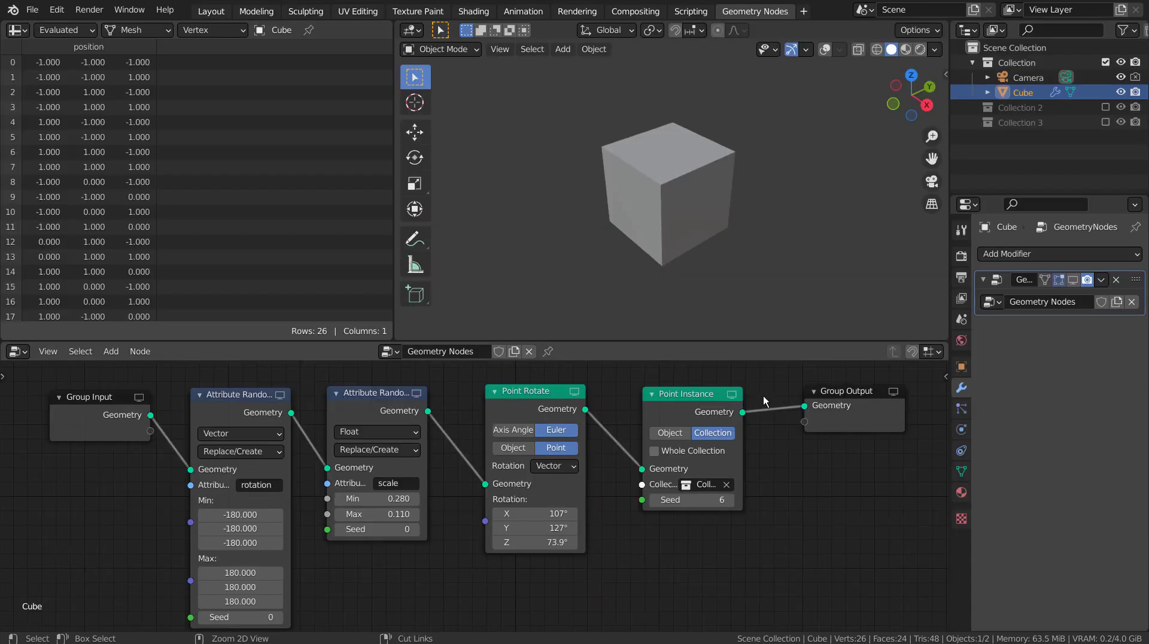
- Re-enable the Geometry Nodes viewport display to show the cube's rock scatter
click(1070, 278)
scroll(781, 257, up, 6)
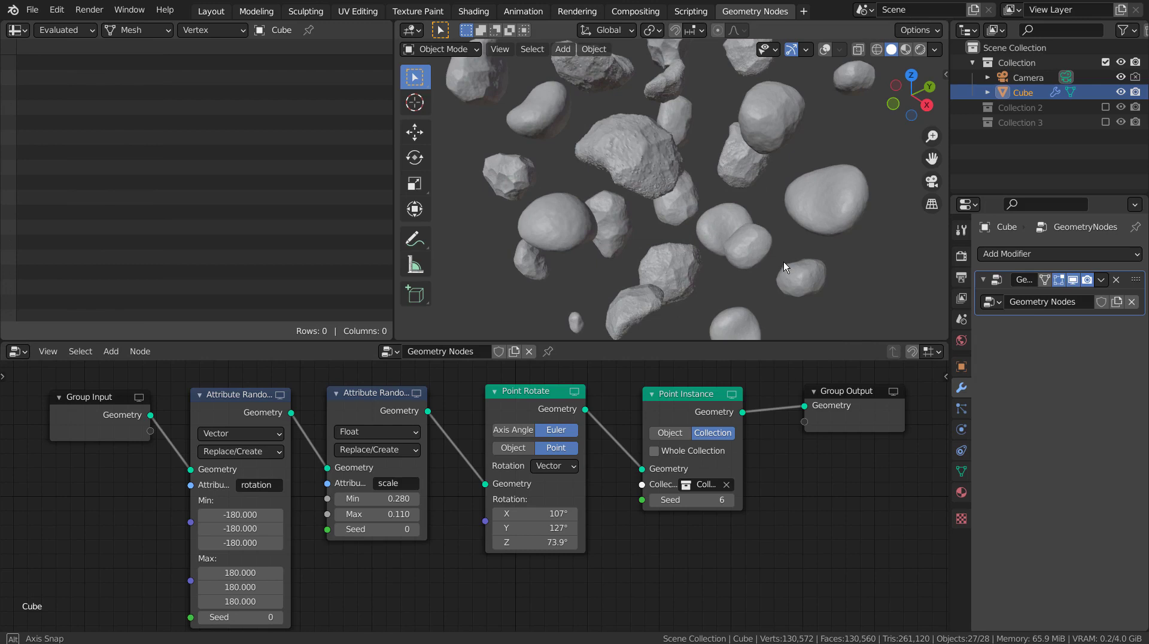
mouse_move(784, 261)
middle_down()
mouse_move(746, 202)
mouse_move(757, 217)
middle_up()
scroll(746, 201, down, 4)
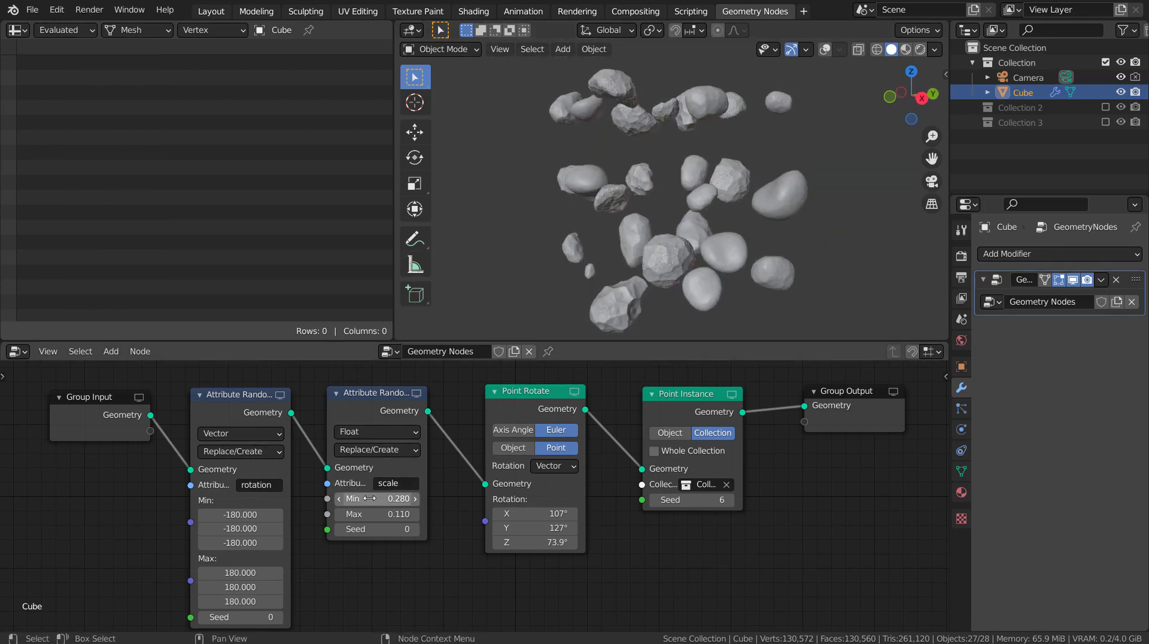
- Widen the random scale range to 0.320–0.140, tweak X rotation randomization, and lower Point Rotate X
mouse_move(369, 499)
mouse_down()
mouse_move(335, 499)
mouse_move(370, 503)
mouse_move(359, 514)
mouse_move(370, 514)
mouse_up()
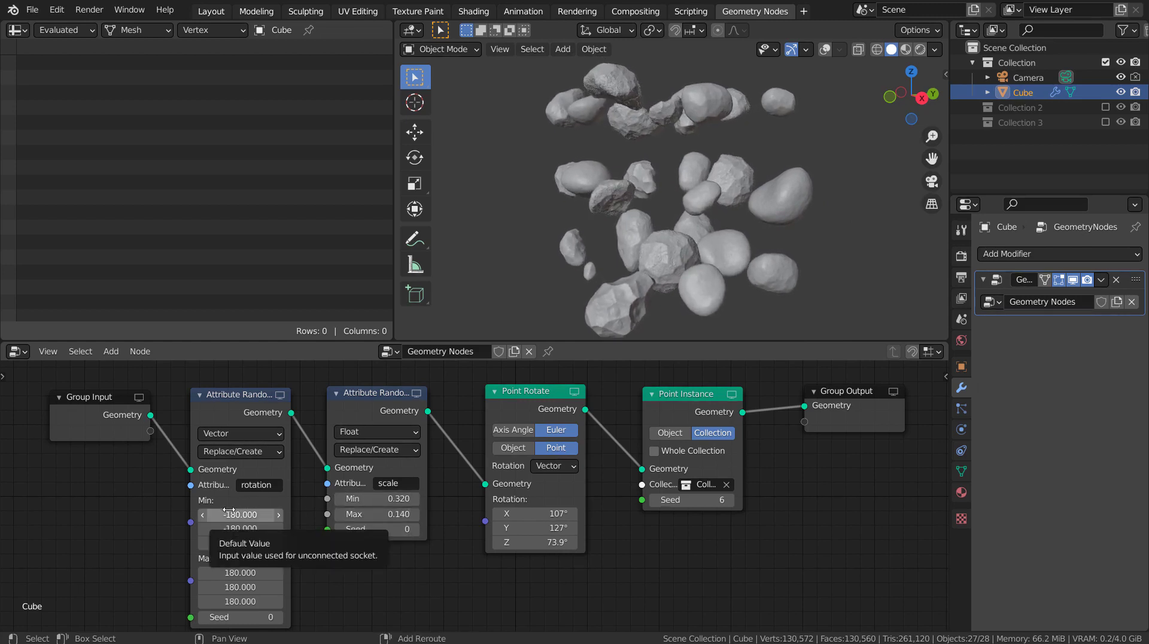
drag(229, 509, 238, 509)
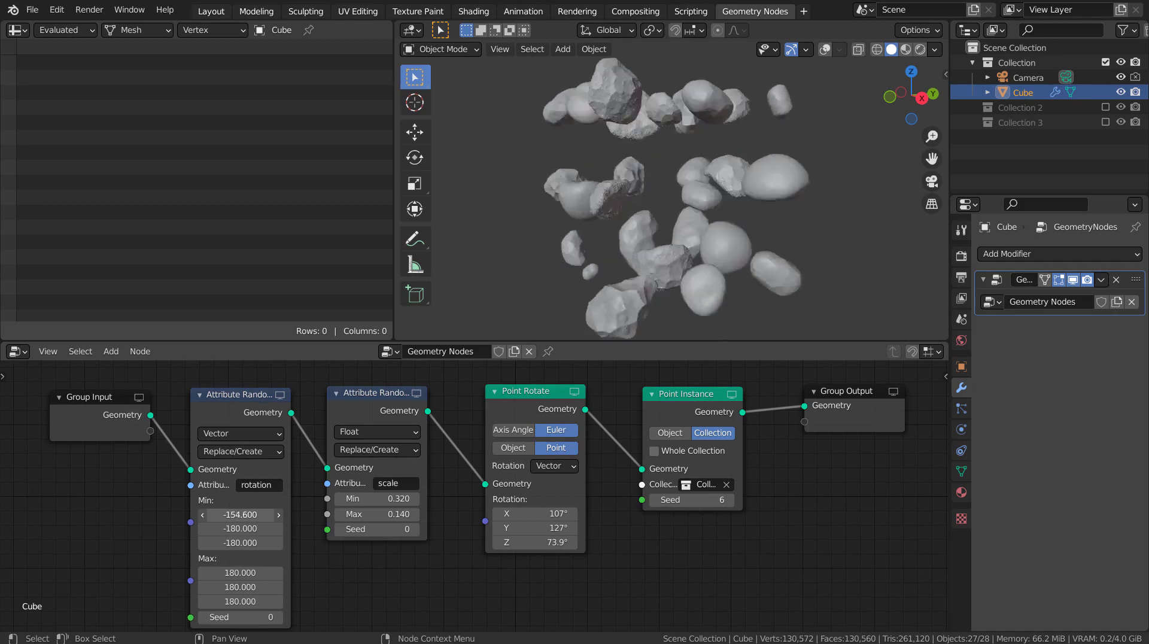
mouse_move(239, 514)
mouse_down()
mouse_move(210, 558)
mouse_move(251, 573)
mouse_up()
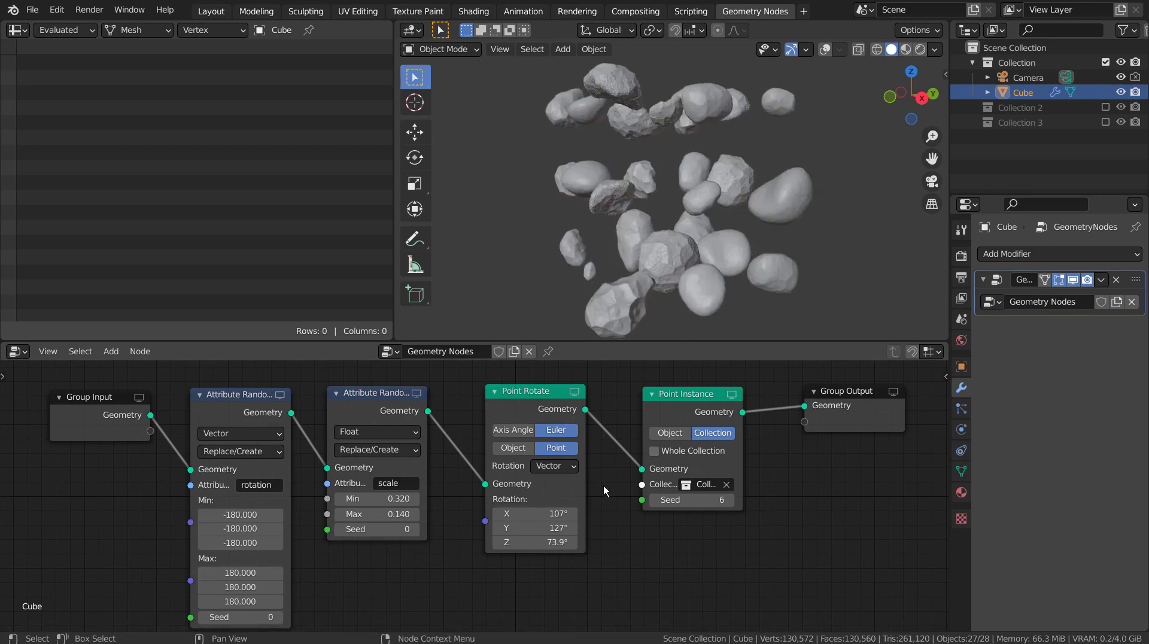
mouse_move(572, 513)
mouse_down()
mouse_move(539, 513)
mouse_move(574, 514)
mouse_move(563, 514)
mouse_up()
- Wire Group Input into the scale randomizer, raise Point Rotate X, and delete the rotation randomizer
drag(191, 470, 328, 467)
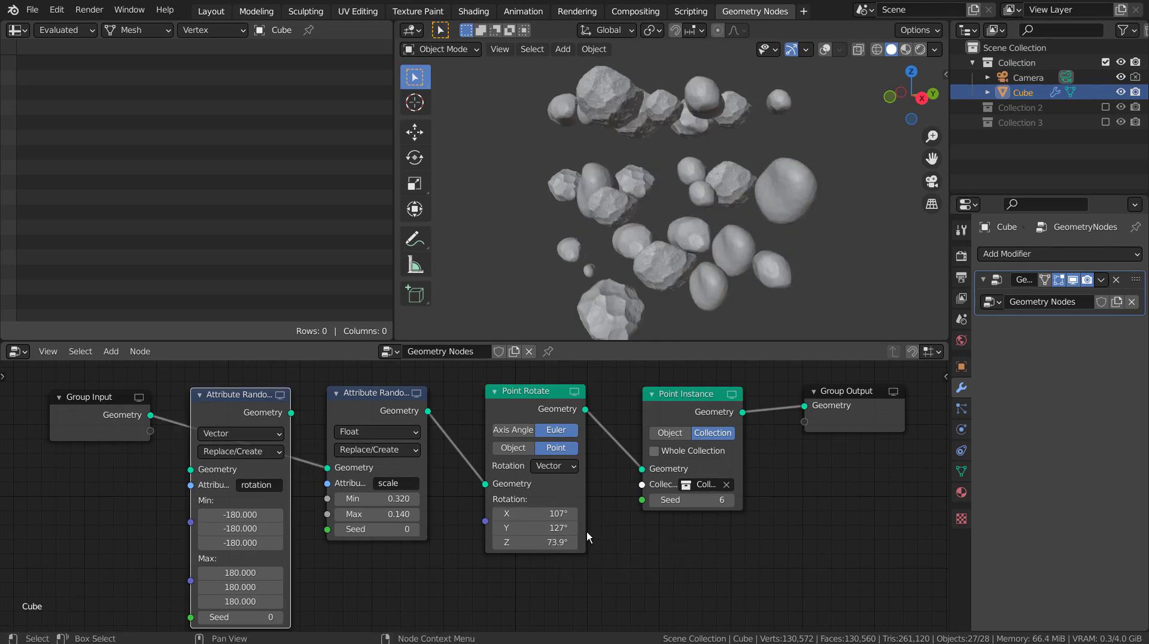
mouse_move(535, 514)
mouse_down()
mouse_move(566, 514)
mouse_move(509, 513)
mouse_move(568, 528)
mouse_move(508, 528)
mouse_move(503, 544)
mouse_up()
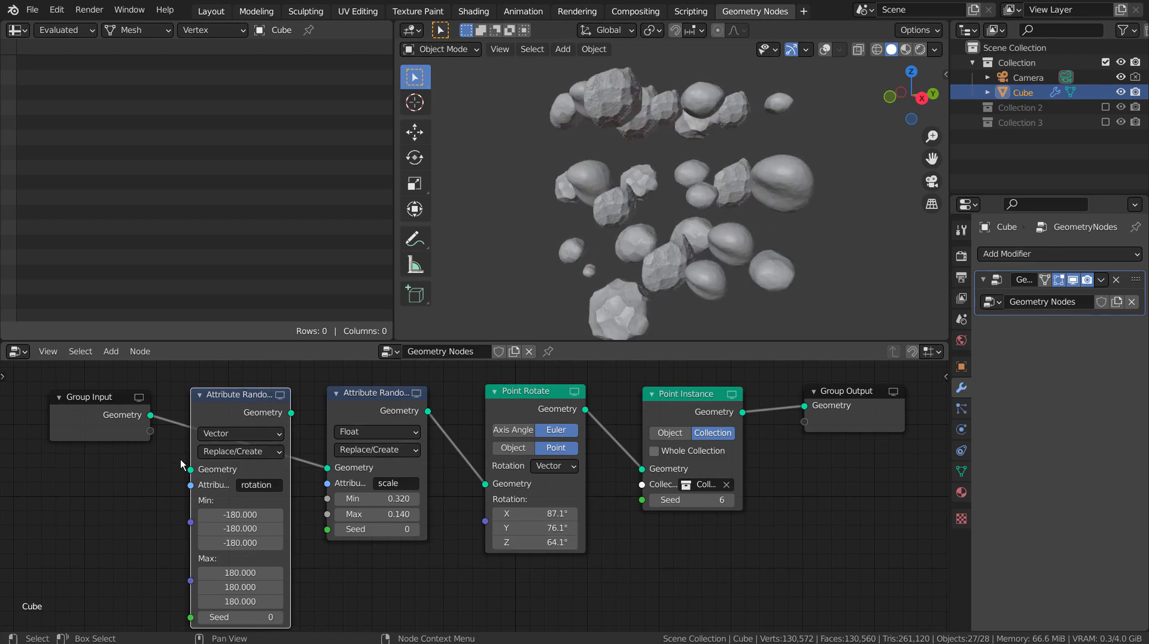
alt+drag(252, 394, 214, 510)
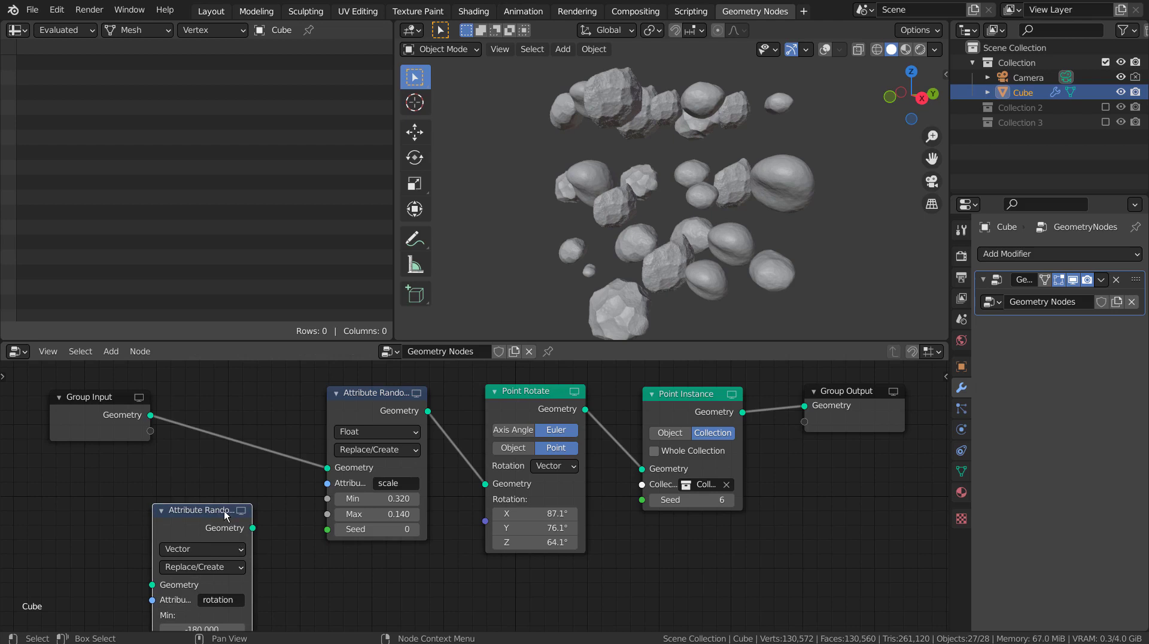
key(Delete)
- Move Group Input next to the scale randomizer and review the chain full-screen
drag(89, 404, 211, 401)
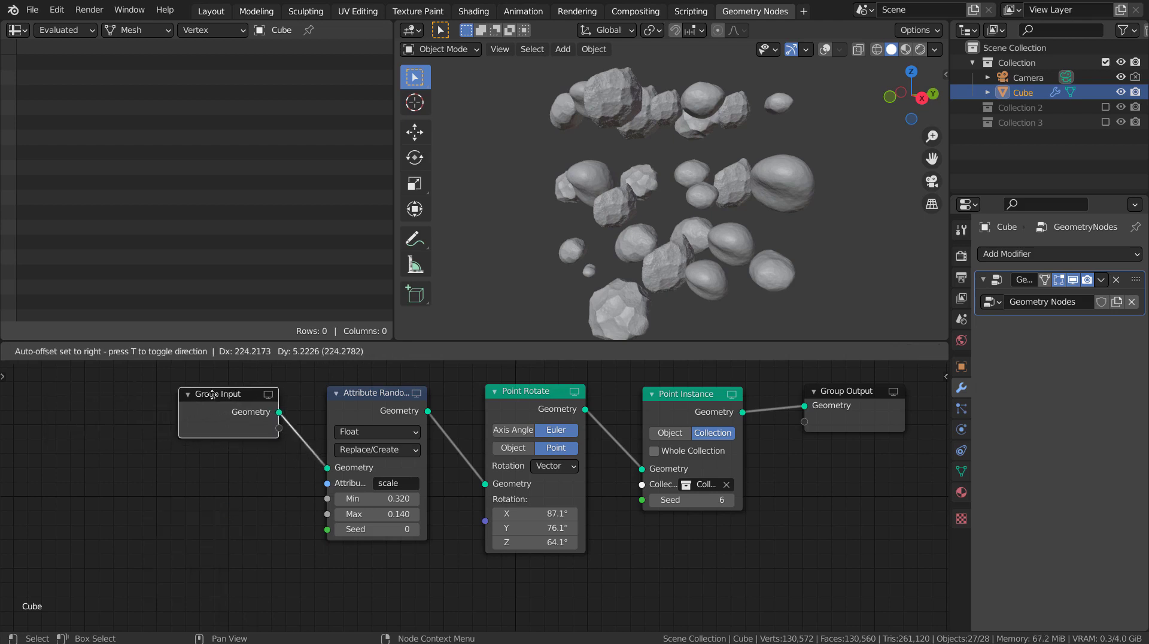
key(ctrl+space)
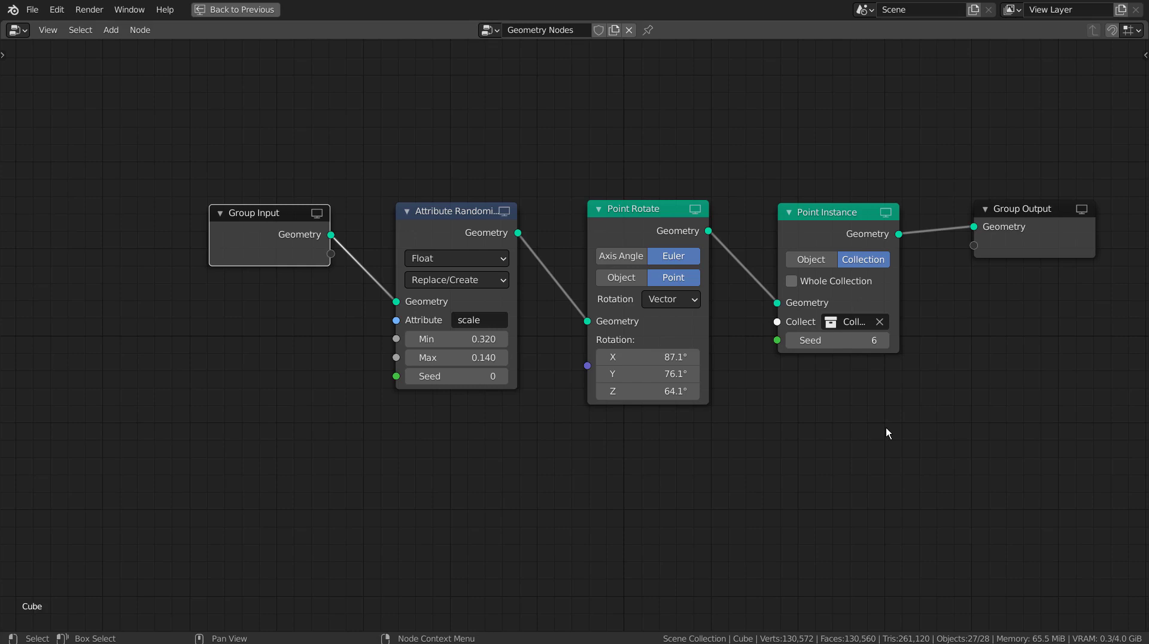
key(ctrl)
key(ctrl+space)
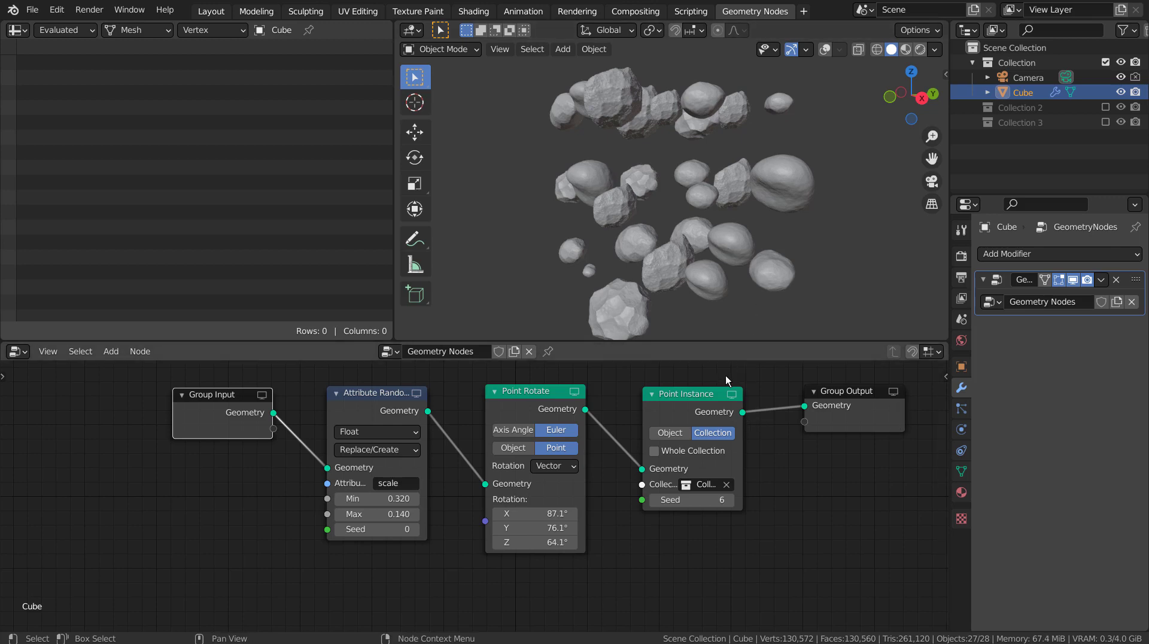
- Switch Point Instance to Object mode, set the random scale minimum to 0.140, and reduce Point Rotate X
click(675, 433)
mouse_move(747, 275)
middle_down()
mouse_move(594, 283)
mouse_move(540, 245)
mouse_move(641, 185)
mouse_move(784, 194)
mouse_move(839, 242)
mouse_move(745, 264)
mouse_move(774, 271)
middle_up()
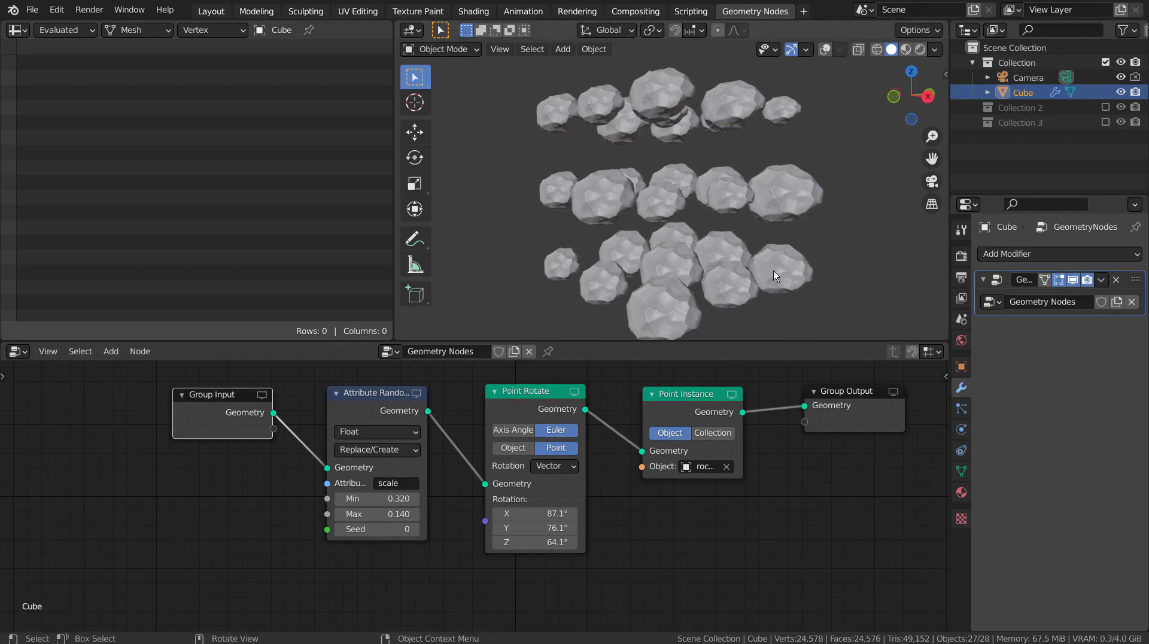
drag(377, 499, 335, 498)
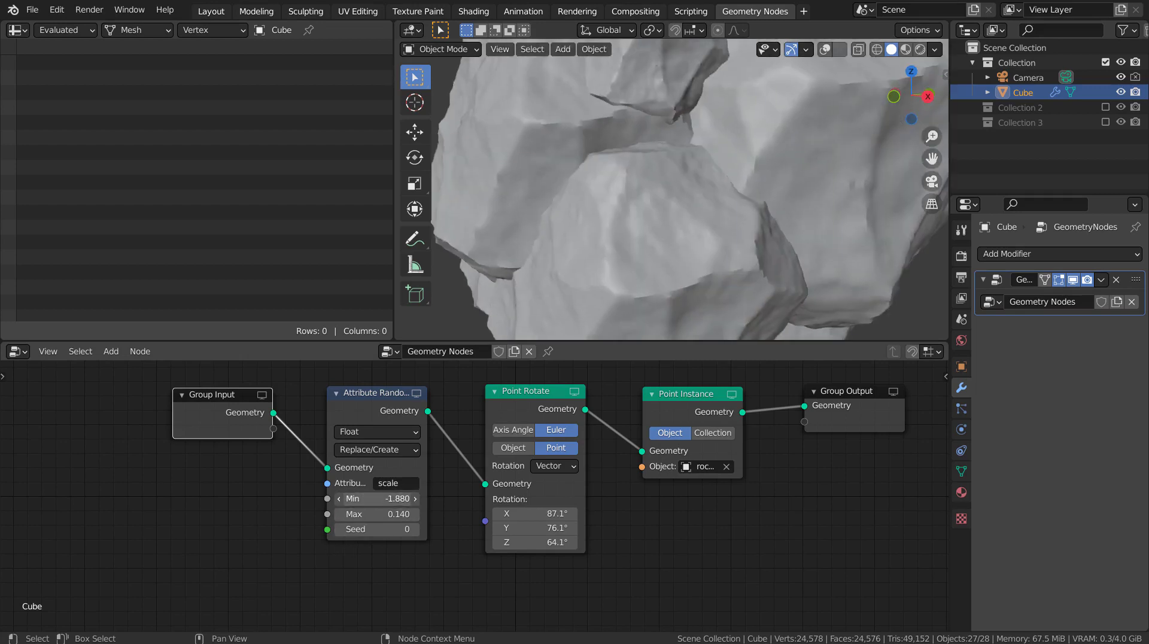
drag(377, 498, 341, 498)
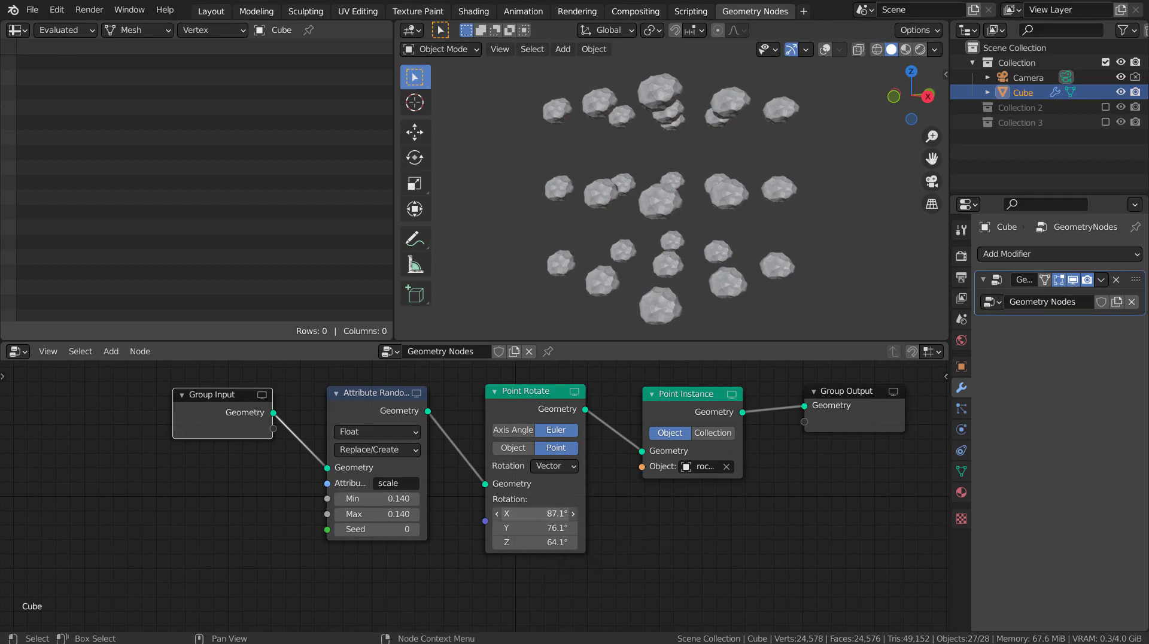
drag(536, 514, 485, 513)
- Switch Point Instance back to Collection mode with Collection 2 as the source
click(713, 432)
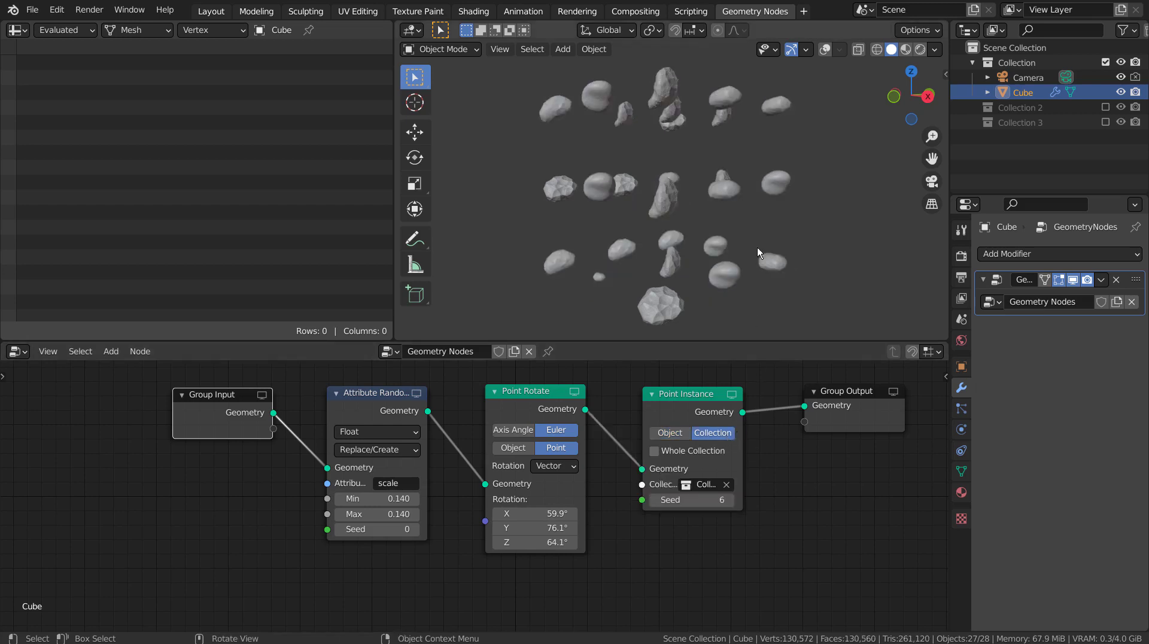
mouse_move(756, 246)
middle_down()
mouse_move(622, 268)
mouse_move(548, 260)
mouse_move(602, 192)
mouse_move(762, 193)
mouse_move(792, 230)
mouse_move(760, 269)
middle_up()
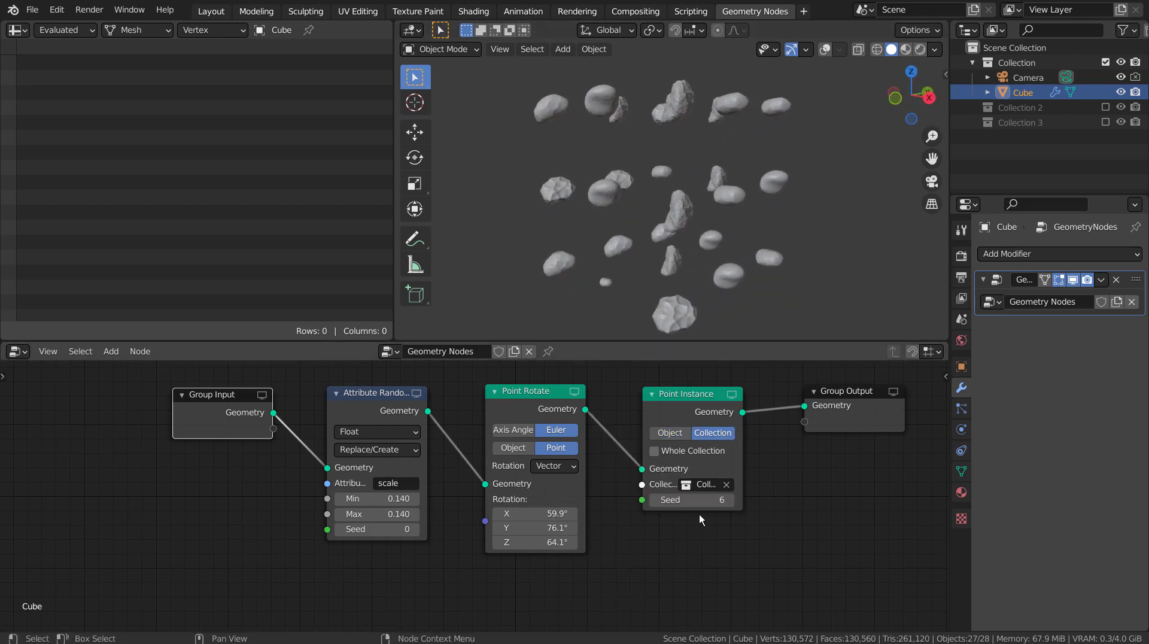
click(686, 483)
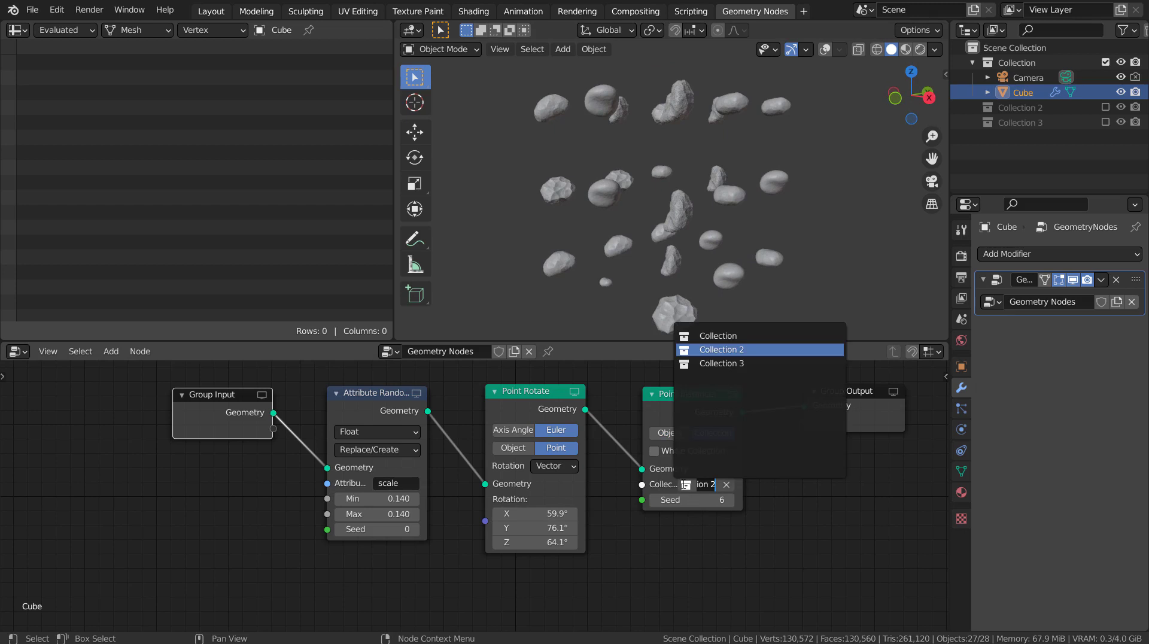
click(756, 350)
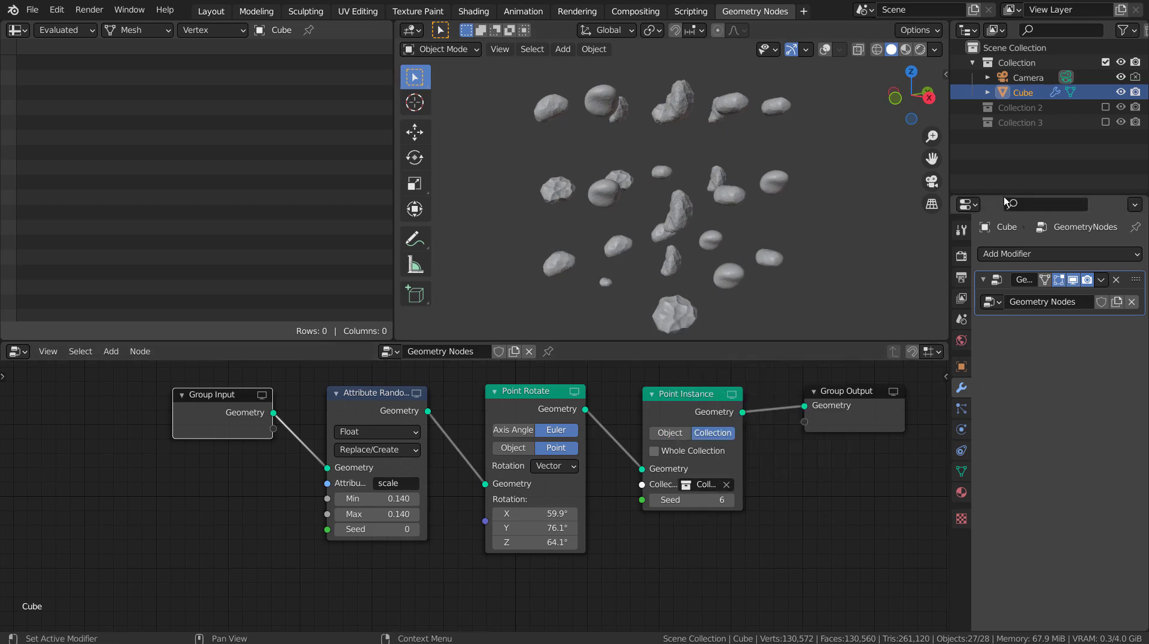
- Include Collection 2 in the scene and orbit to view its source rocks
click(1033, 109)
click(1107, 105)
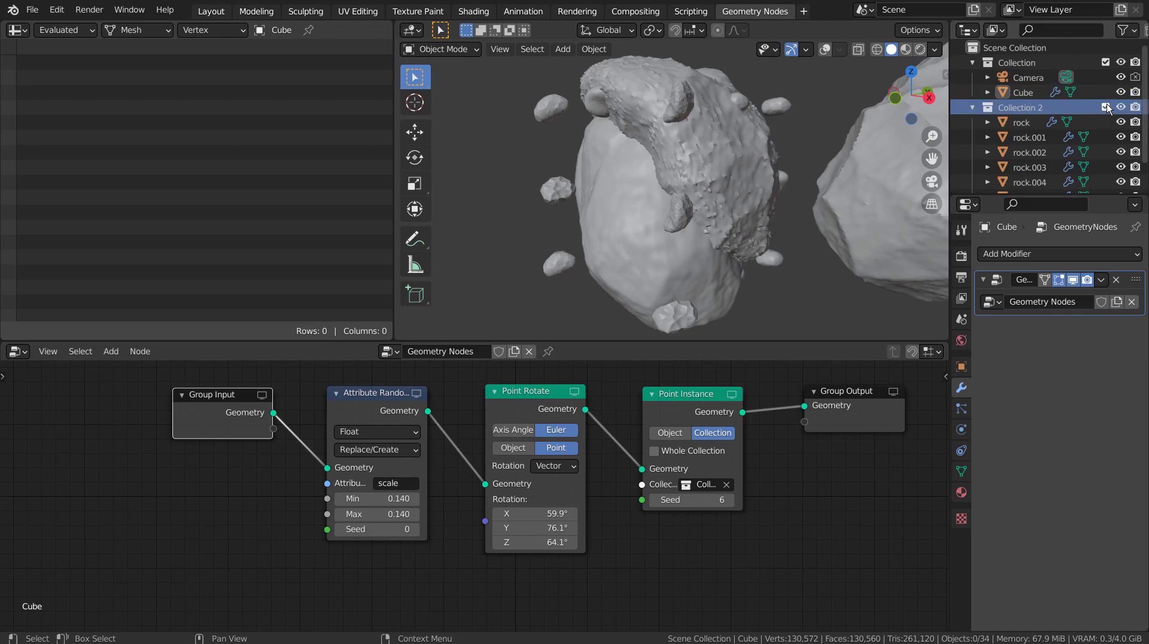
scroll(838, 206, down, 4)
middle_drag(829, 216, 752, 258)
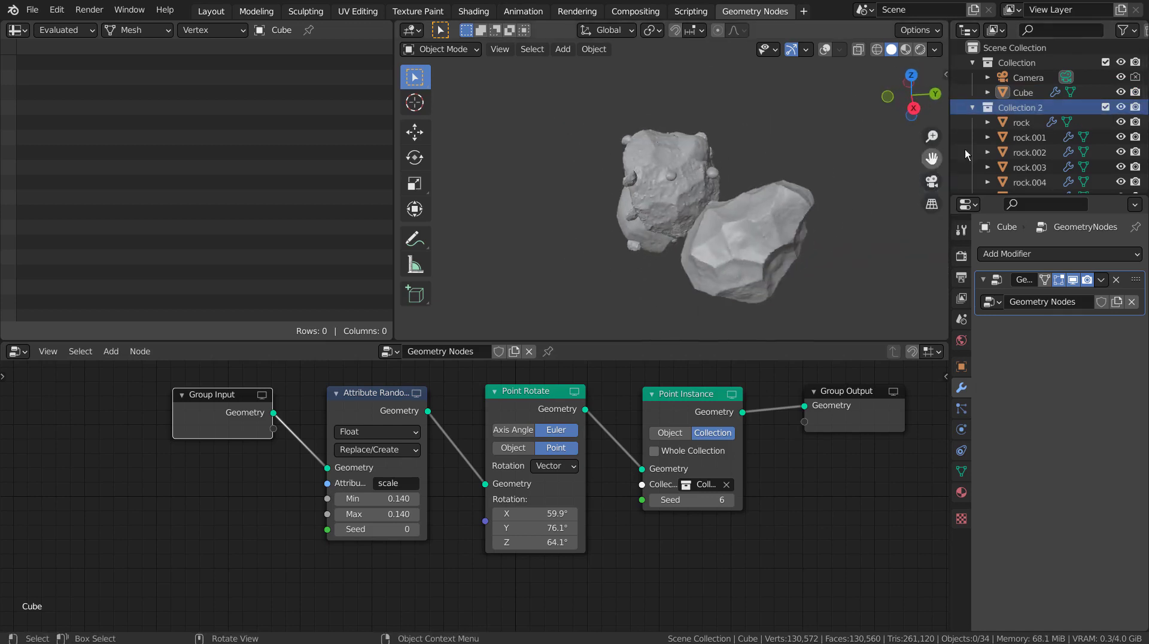